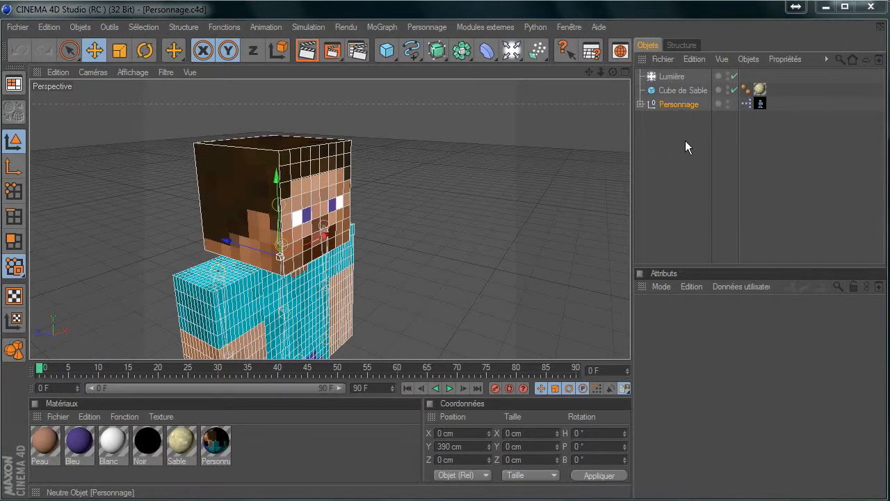
# Remove the Personnage texture from the Jambe droite, Jambe gauche and Torse objects in the character hierarchy.
pyautogui.click(640, 103)
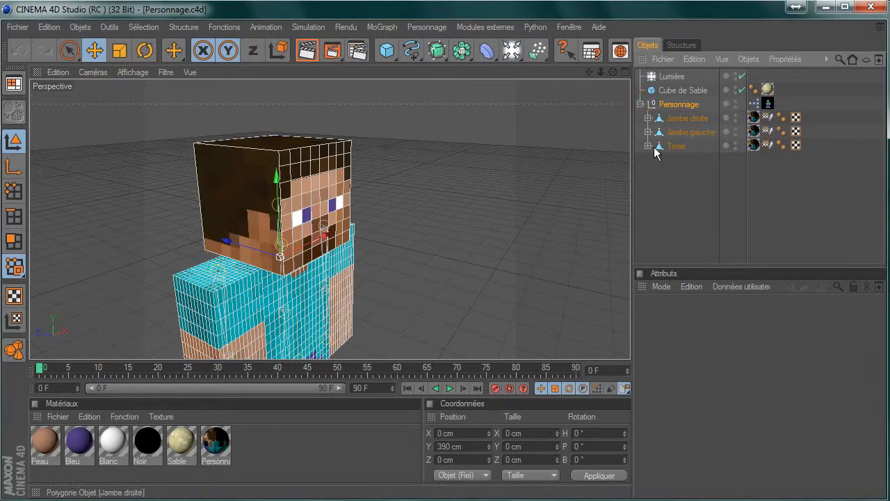
pyautogui.click(754, 118)
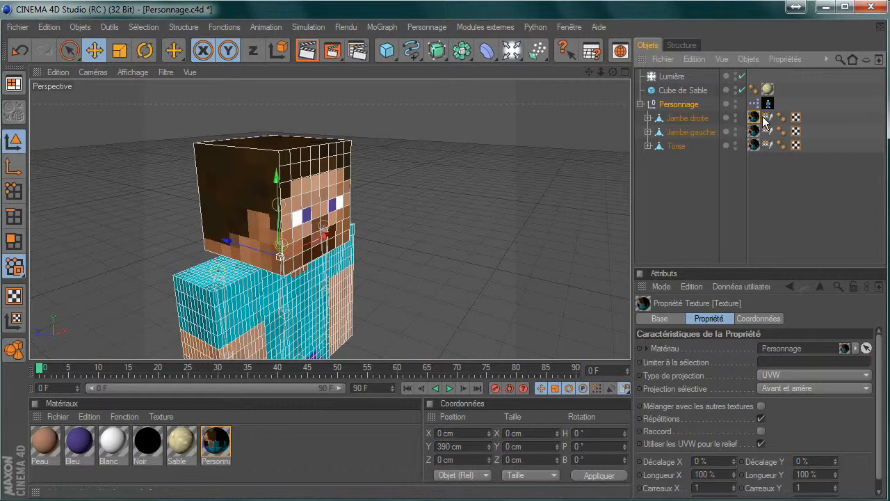
pyautogui.press('Delete')
pyautogui.click(754, 132)
pyautogui.press('Delete')
pyautogui.click(754, 146)
pyautogui.press('Delete')
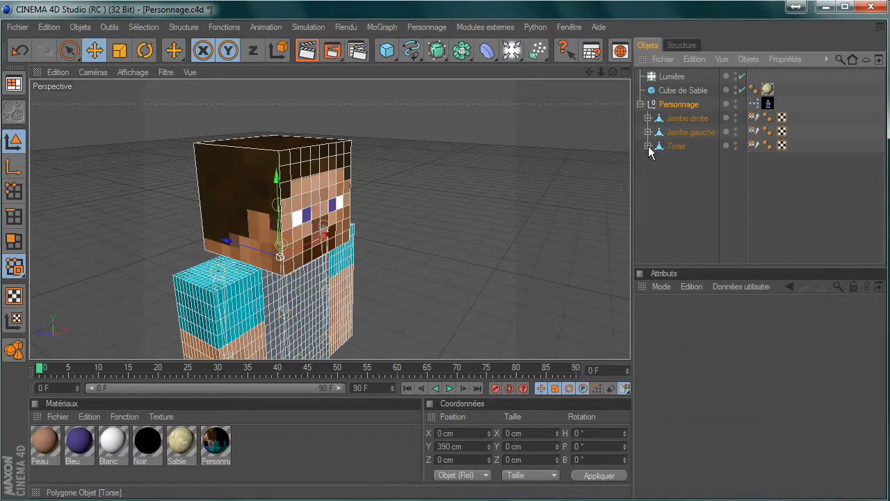
# Remove the Personnage texture from the Bras droit, Bras gauche and Tête objects nested under Torse.
pyautogui.click(648, 146)
pyautogui.click(656, 174)
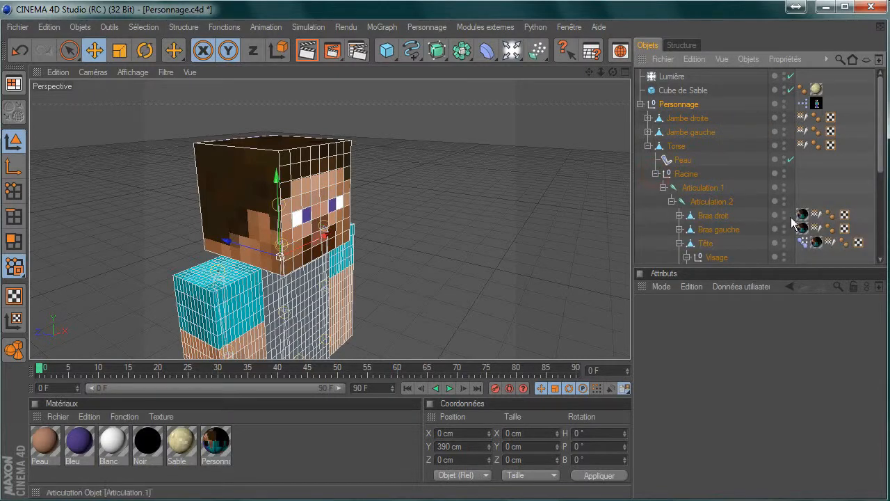
pyautogui.click(802, 215)
pyautogui.press('Delete')
pyautogui.click(816, 242)
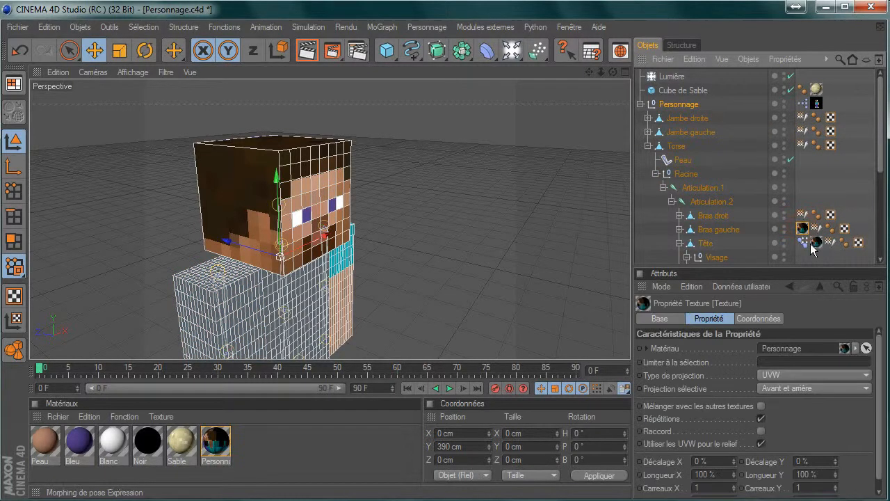
pyautogui.click(816, 242)
pyautogui.press('Delete')
# Delete the four eye cubes Bleu Oeil 2, Blanc Oeil 2, Bleu Oeil 1 and Blanc Oeil 1 from the Visage group.
pyautogui.moveTo(882, 154); pyautogui.dragTo(882, 175)
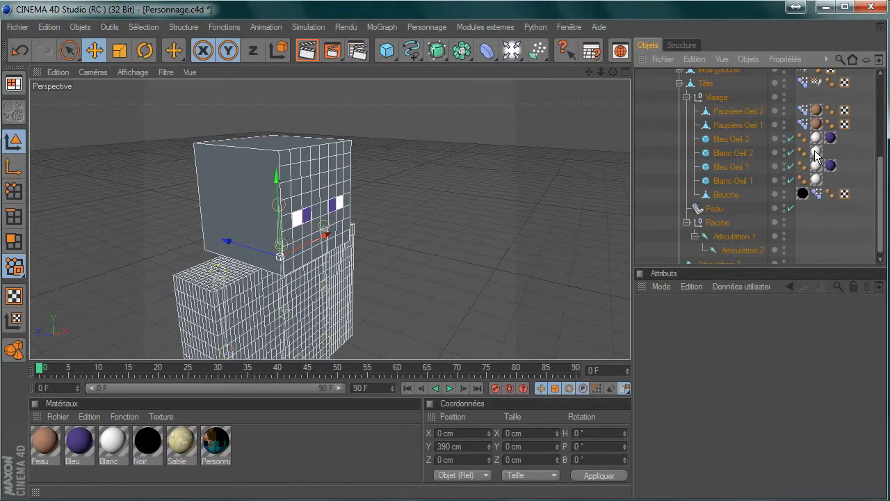
pyautogui.click(734, 140)
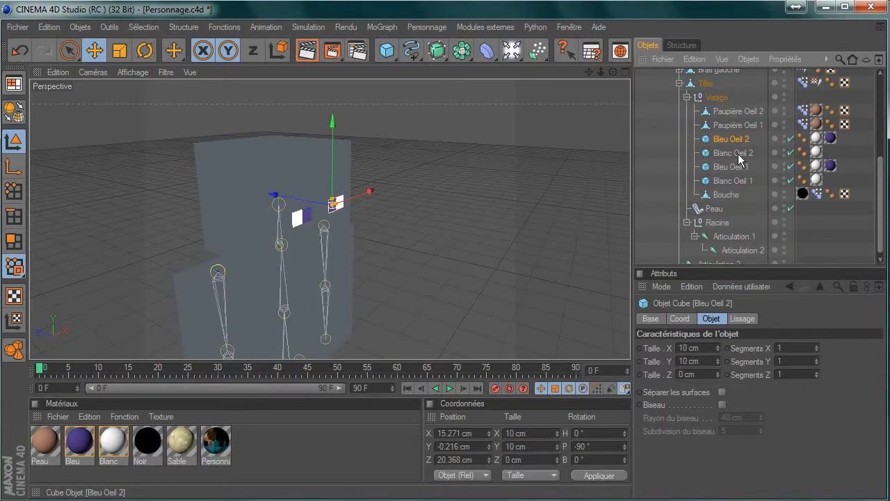
pyautogui.keyDown('ctrl'); pyautogui.click(738, 154); pyautogui.keyUp('ctrl')
pyautogui.keyDown('ctrl'); pyautogui.click(736, 167); pyautogui.keyUp('ctrl')
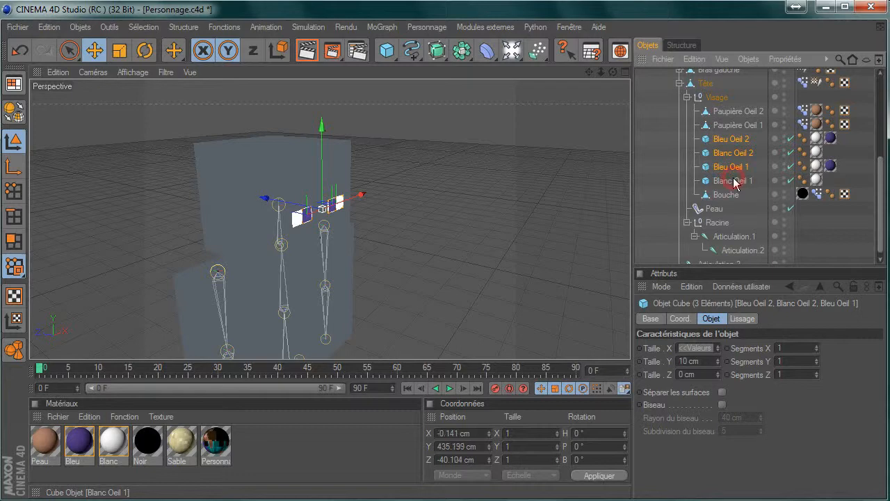
pyautogui.keyDown('ctrl'); pyautogui.click(736, 182); pyautogui.keyUp('ctrl')
pyautogui.press('Delete')
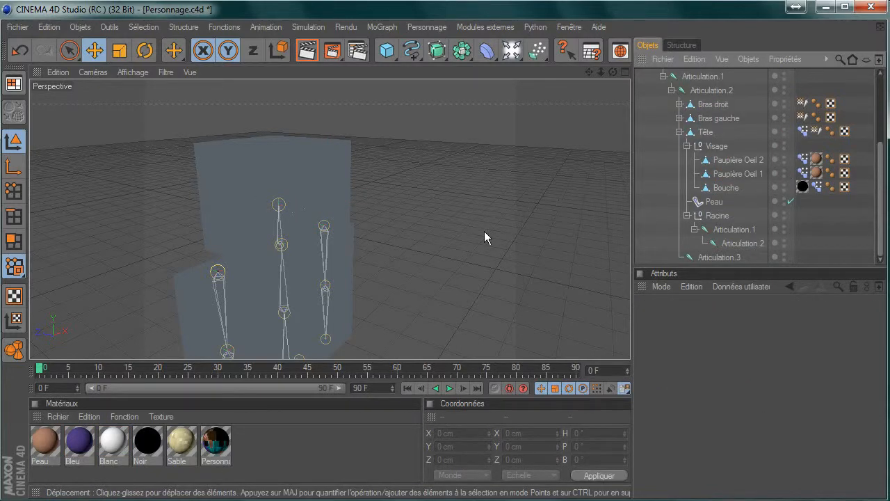
# Delete the sand cube under the character's feet and frame the whole character.
pyautogui.scroll(-3, 374, 236)
pyautogui.scroll(-3, 375, 238)
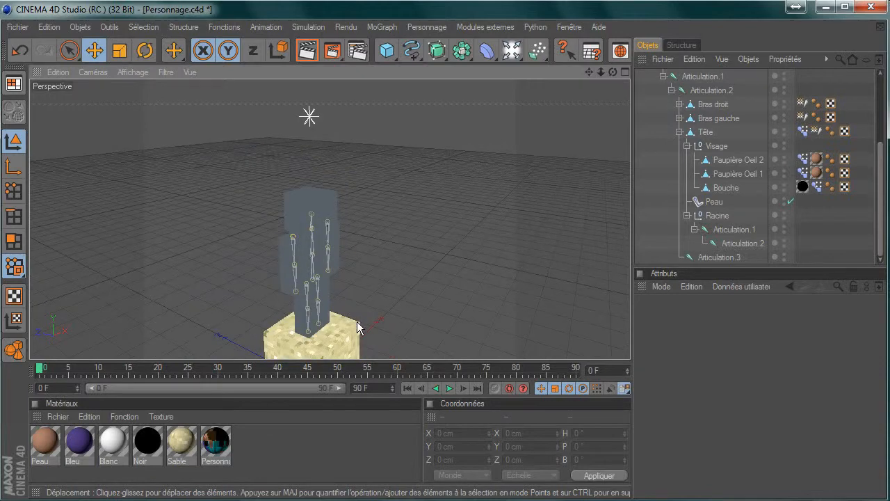
pyautogui.scroll(-3, 332, 322)
pyautogui.scroll(-2, 332, 322)
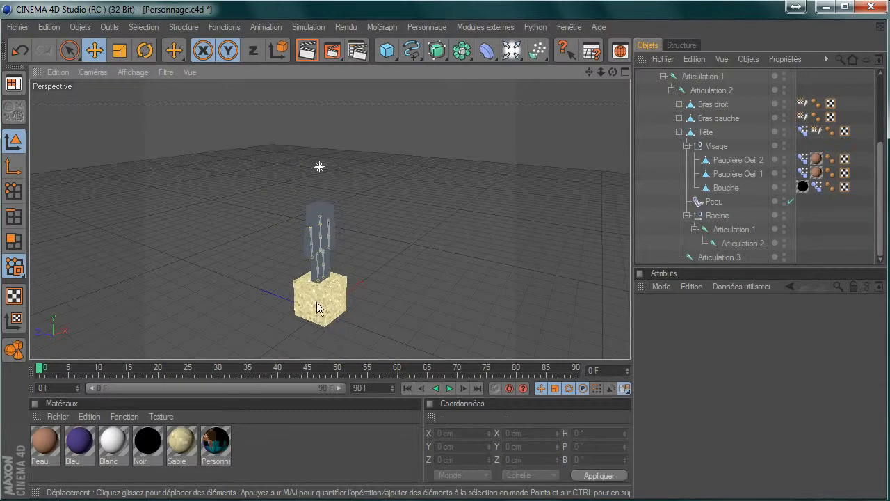
pyautogui.click(317, 302)
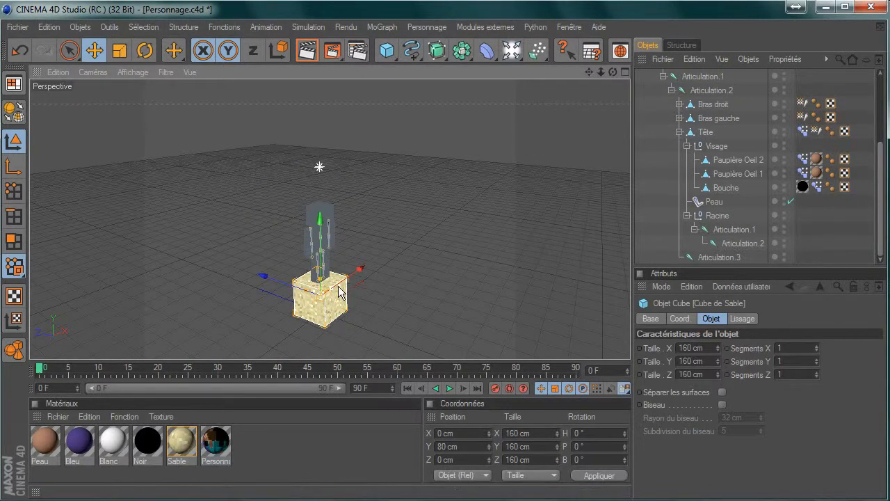
pyautogui.press('Delete')
pyautogui.scroll(5, 281, 240)
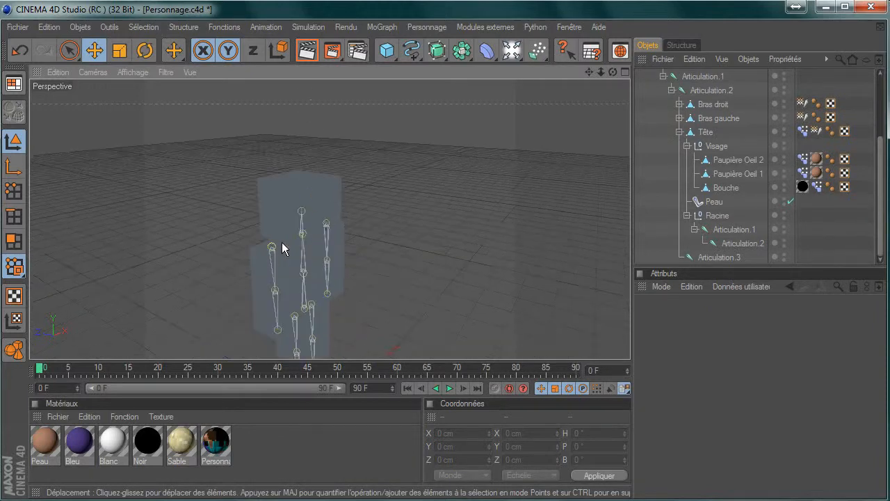
pyautogui.moveTo(592, 72)
pyautogui.mouseDown()
pyautogui.moveTo(615, 61)
pyautogui.moveTo(592, 71)
pyautogui.mouseUp()
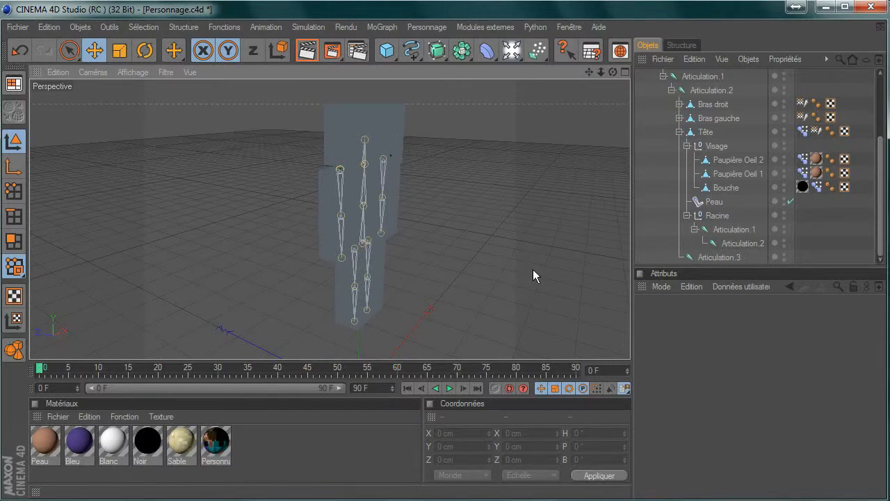
# Bring the skin image file from the desktop into the scene as a new material.
pyautogui.click(827, 7)
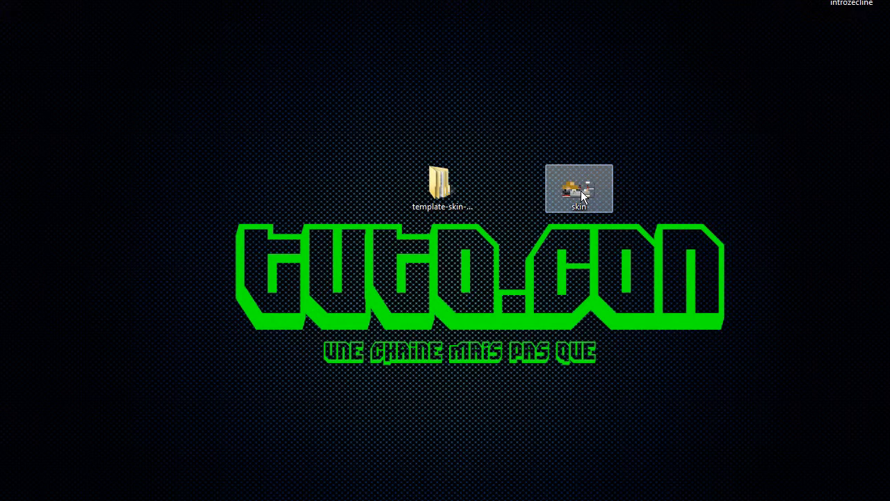
pyautogui.moveTo(606, 196); pyautogui.dragTo(345, 397)
pyautogui.moveTo(264, 445); pyautogui.dragTo(265, 445)
pyautogui.click(498, 350)
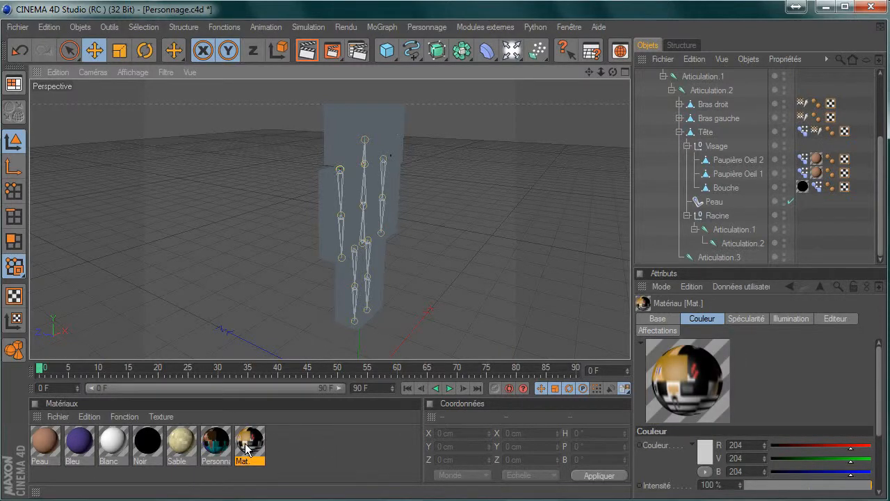
# Collapse the Torse hierarchy and apply the new skin material to the whole Personnage object.
pyautogui.moveTo(881, 150); pyautogui.dragTo(882, 95)
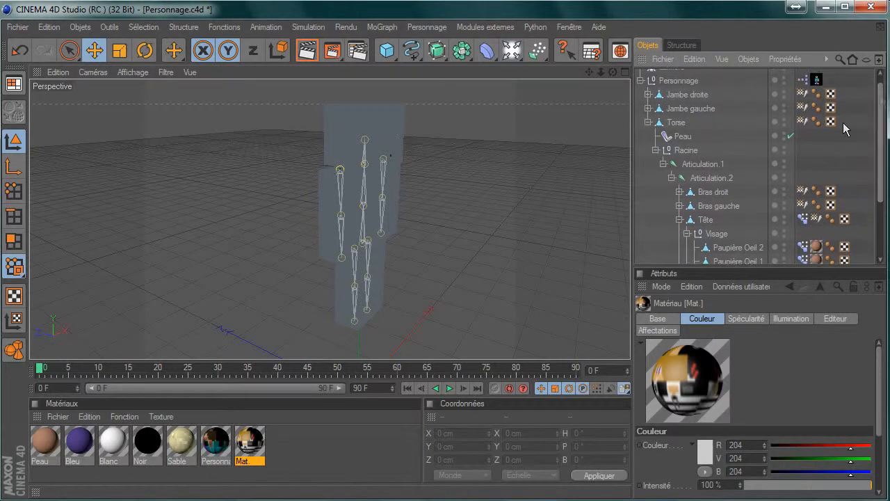
pyautogui.click(655, 151)
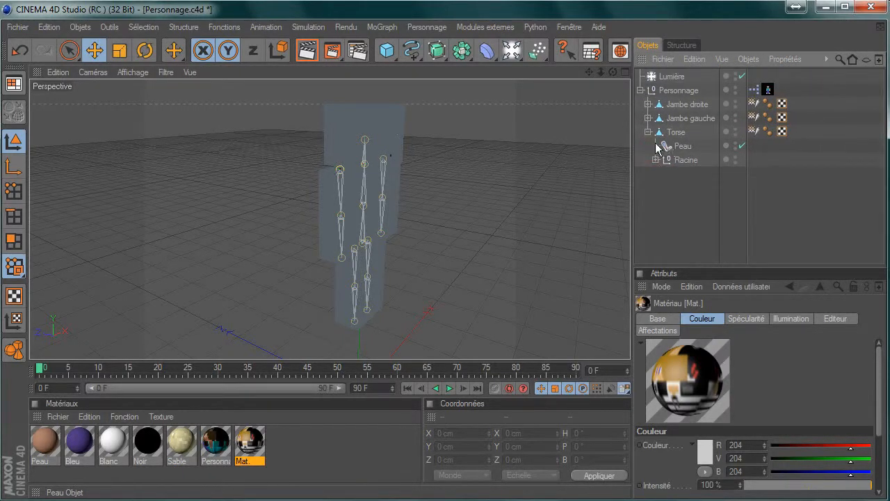
pyautogui.click(648, 133)
pyautogui.moveTo(247, 445); pyautogui.dragTo(680, 92)
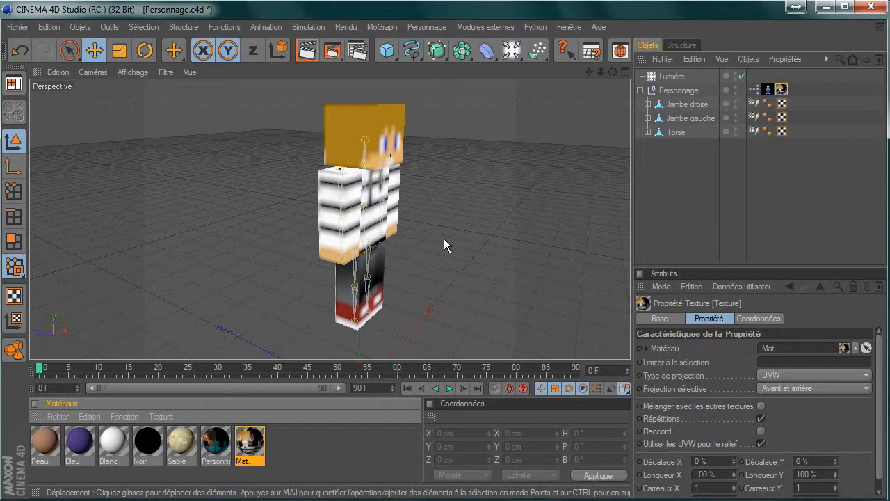
# Set the sampling (Echantillonnage) of the skin.png colour texture to Sans in the Mat. material.
pyautogui.moveTo(613, 72); pyautogui.dragTo(593, 71)
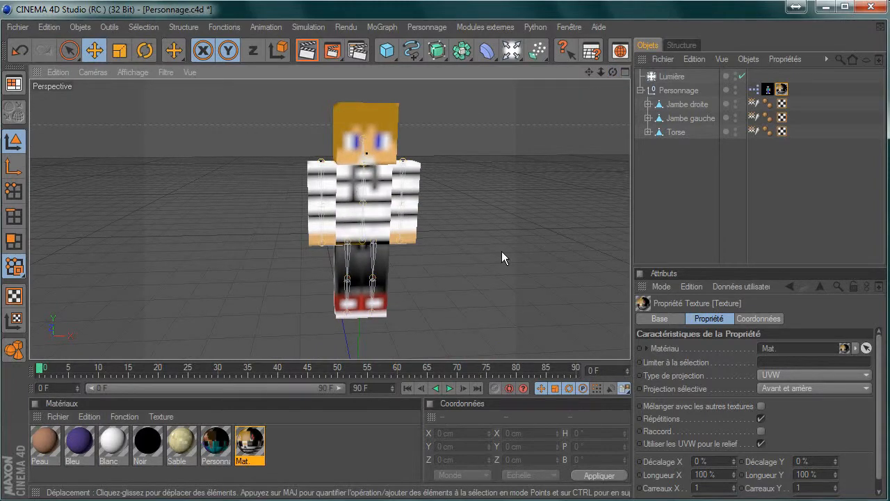
pyautogui.doubleClick(248, 442)
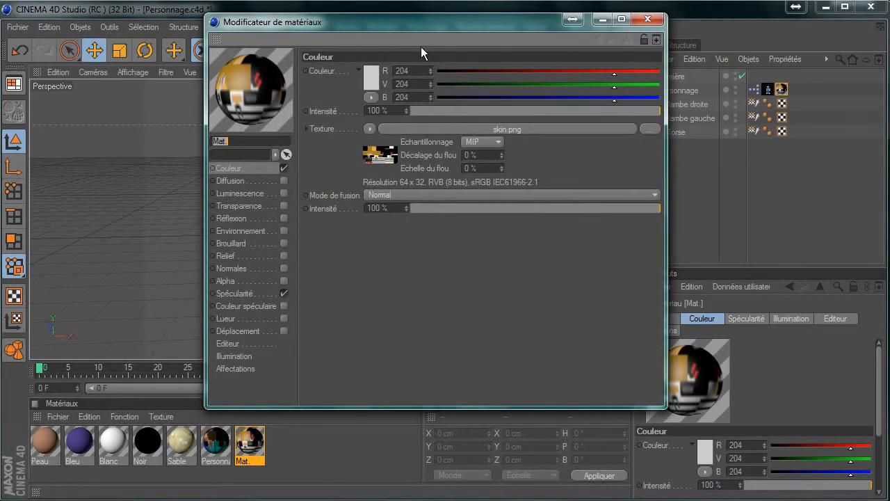
pyautogui.moveTo(433, 25); pyautogui.dragTo(451, 47)
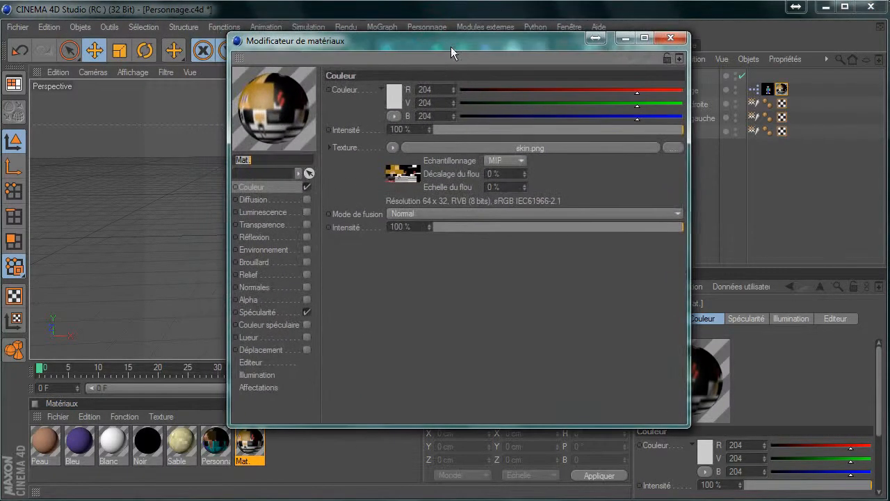
pyautogui.click(496, 161)
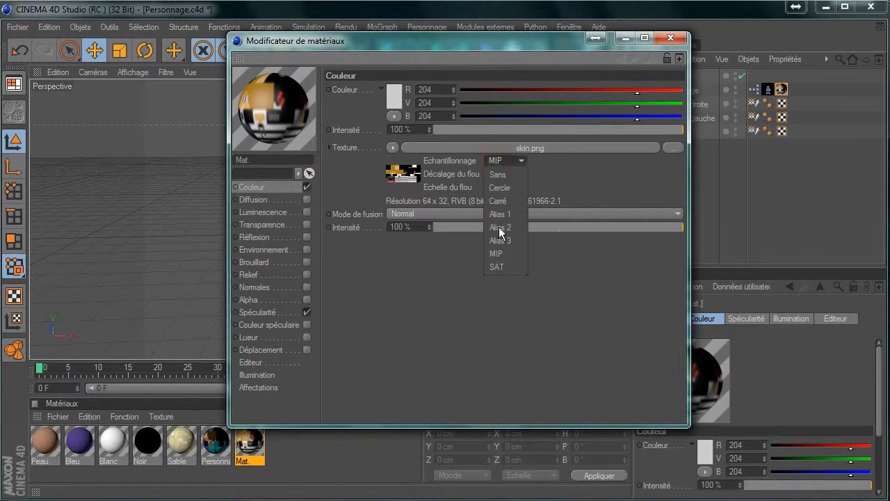
pyautogui.click(499, 174)
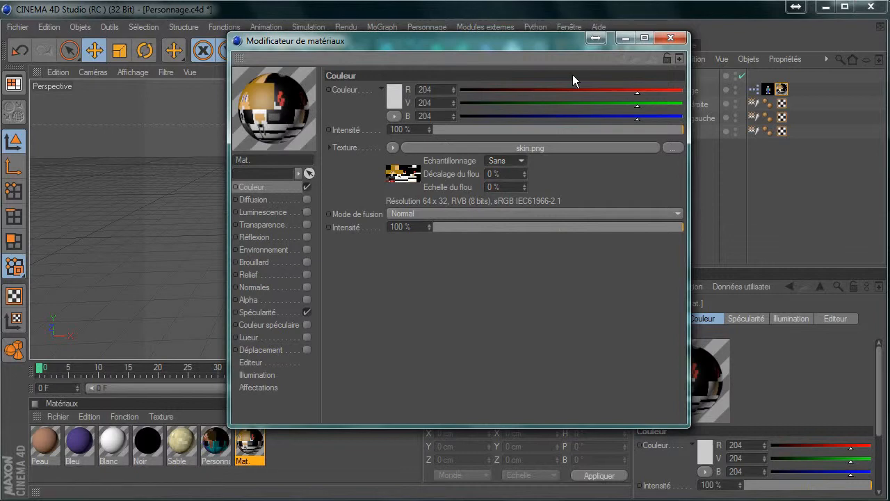
pyautogui.click(670, 39)
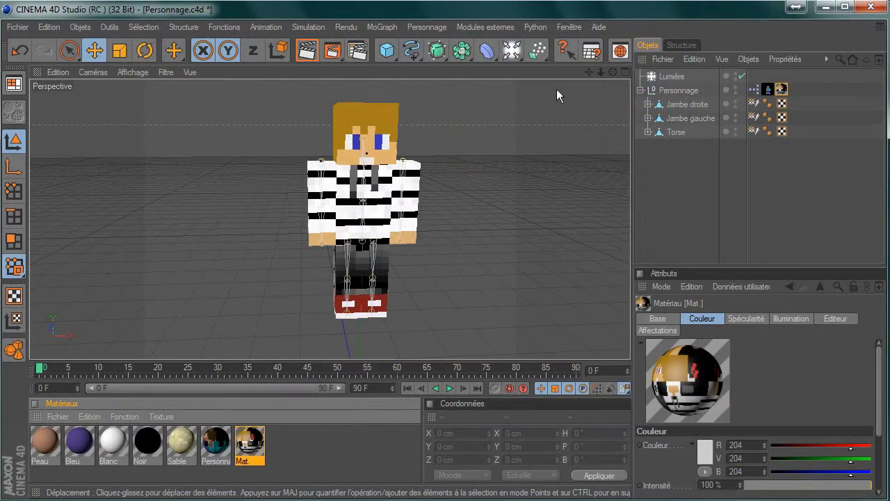
# Rotate the character's head so it turns and tilts, to about H -107.5°, P 26.6°, B -82°.
pyautogui.moveTo(613, 72); pyautogui.dragTo(568, 74)
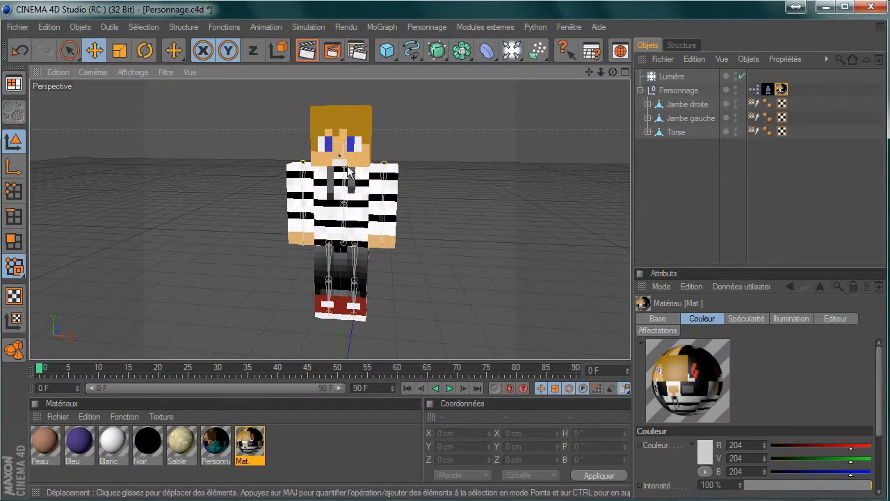
pyautogui.click(340, 139)
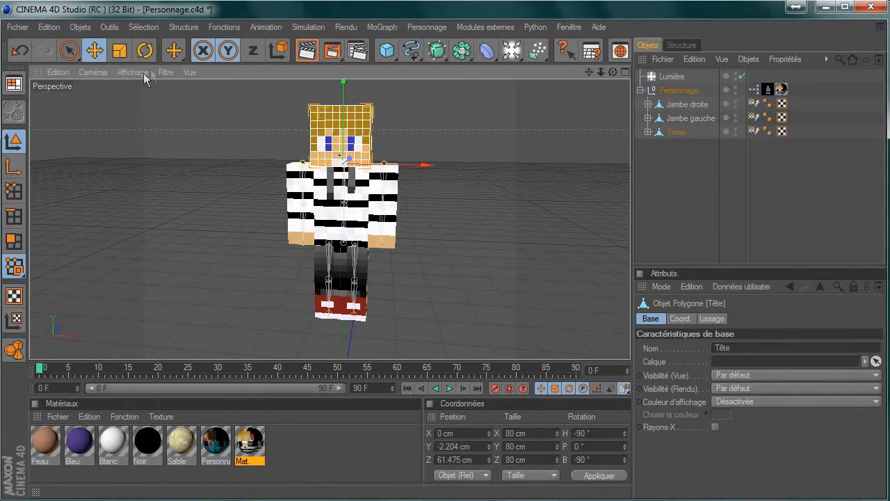
pyautogui.click(147, 51)
pyautogui.moveTo(356, 168); pyautogui.dragTo(321, 130)
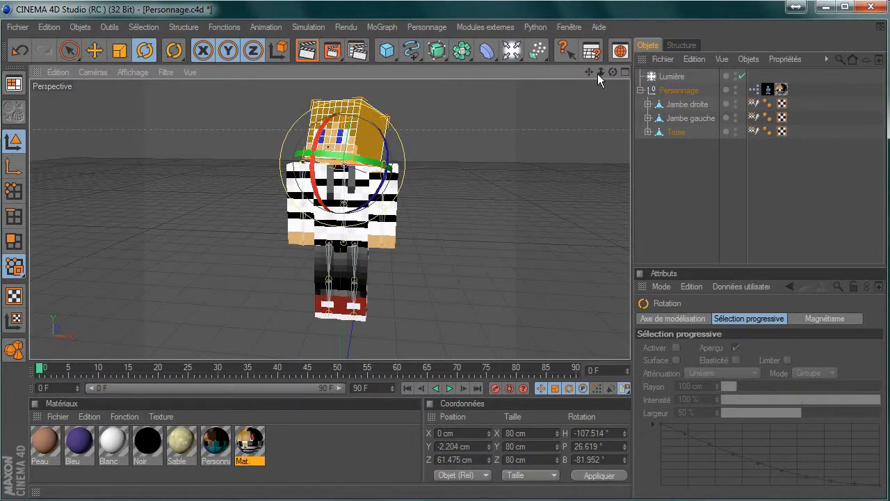
# Rotate the right arm (Bras droit) up beside the head, to about H -209.6°, P -43.4°, B -63.2°.
pyautogui.moveTo(612, 72); pyautogui.dragTo(613, 72)
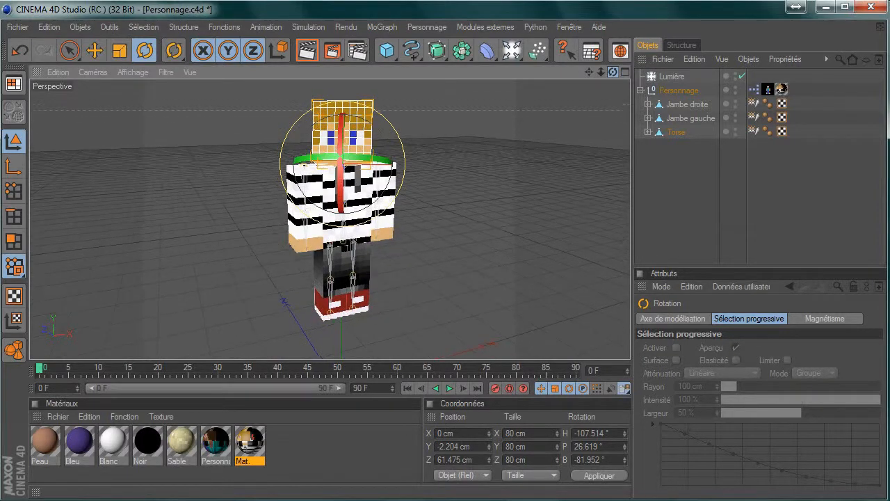
pyautogui.click(306, 237)
pyautogui.moveTo(303, 228); pyautogui.dragTo(287, 18)
pyautogui.moveTo(313, 206); pyautogui.dragTo(293, 208)
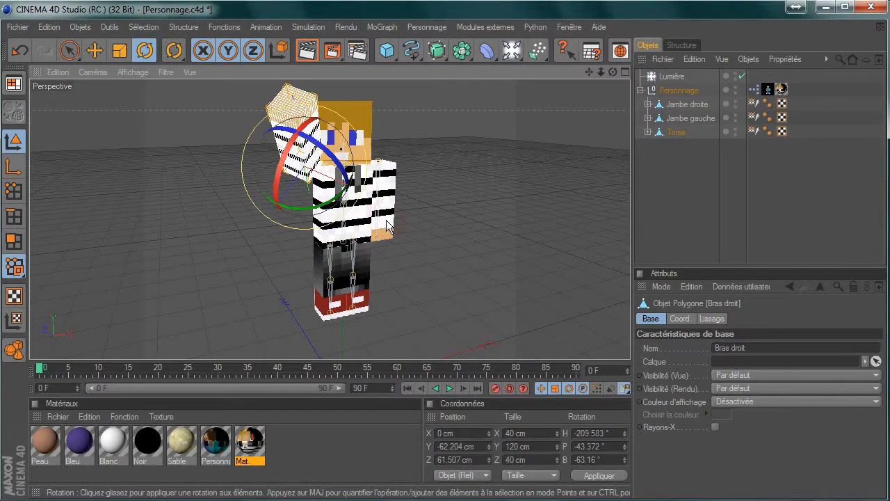
# Rotate the left arm (Bras gauche) up and outwards, to about H -243.3°, P 17.9°, B -106.5°.
pyautogui.click(387, 225)
pyautogui.moveTo(391, 197); pyautogui.dragTo(419, 176)
pyautogui.moveTo(402, 19); pyautogui.dragTo(410, 10)
pyautogui.moveTo(427, 157); pyautogui.dragTo(410, 168)
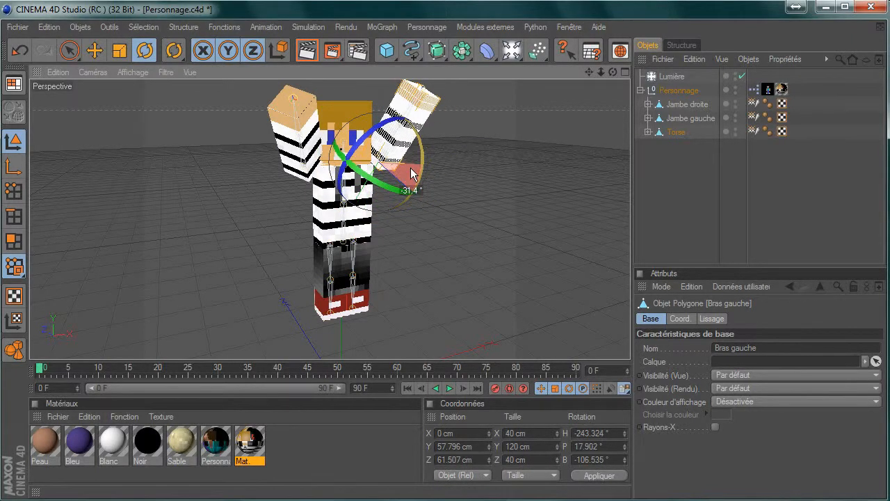
# Rotate the right leg (Jambe droite) raised outwards from the body, to about H -24.9°, P -58.9°, B 37°.
pyautogui.click(337, 288)
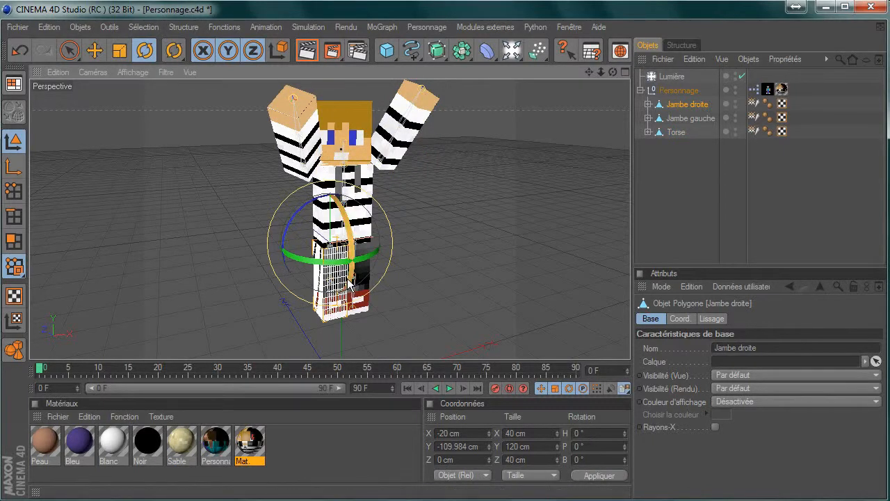
pyautogui.moveTo(351, 275); pyautogui.dragTo(281, 238)
pyautogui.moveTo(330, 274); pyautogui.dragTo(304, 213)
pyautogui.moveTo(352, 273); pyautogui.dragTo(313, 285)
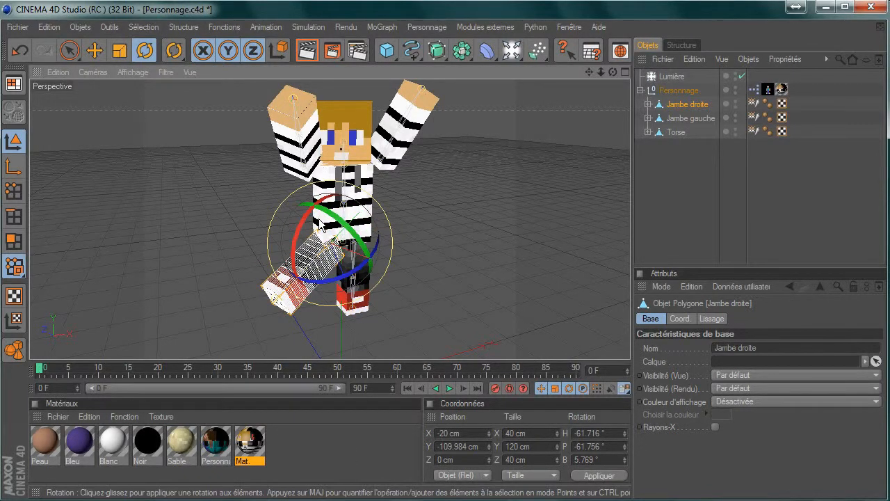
pyautogui.moveTo(339, 221); pyautogui.dragTo(355, 300)
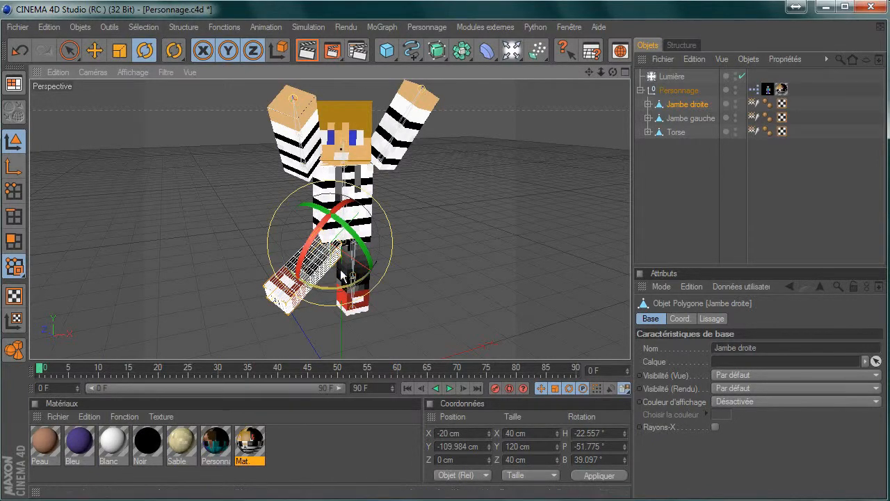
pyautogui.moveTo(306, 243); pyautogui.dragTo(340, 246)
pyautogui.moveTo(342, 282); pyautogui.dragTo(300, 258)
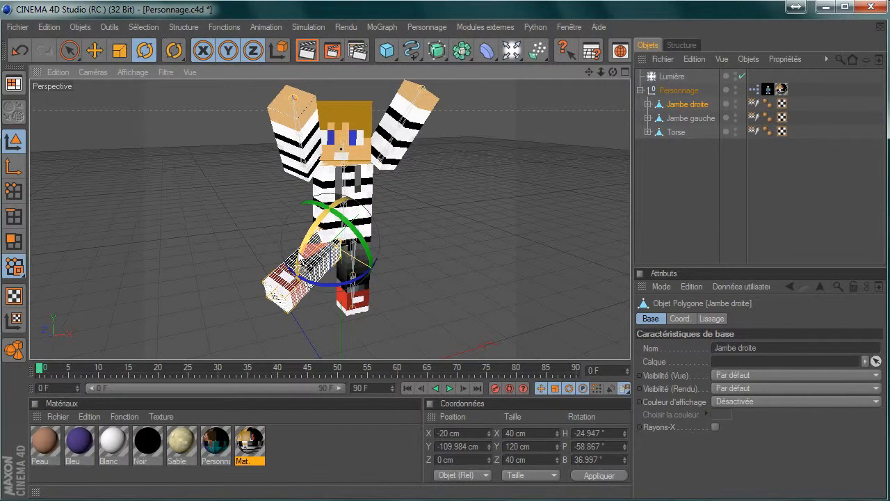
# Rotate the left leg (Jambe gauche) outwards from the body, to about H 54°, P -41.5°, B 5°, and deselect it.
pyautogui.click(358, 305)
pyautogui.moveTo(378, 267); pyautogui.dragTo(382, 205)
pyautogui.moveTo(374, 210); pyautogui.dragTo(414, 270)
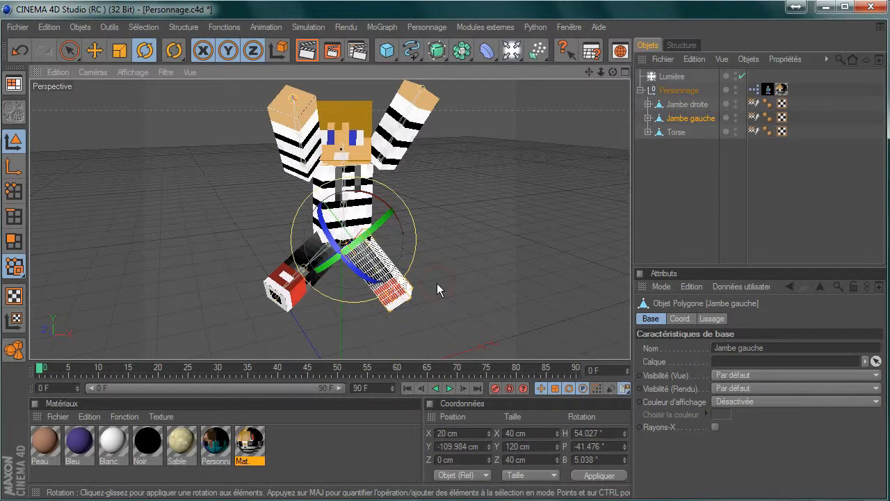
pyautogui.click(437, 284)
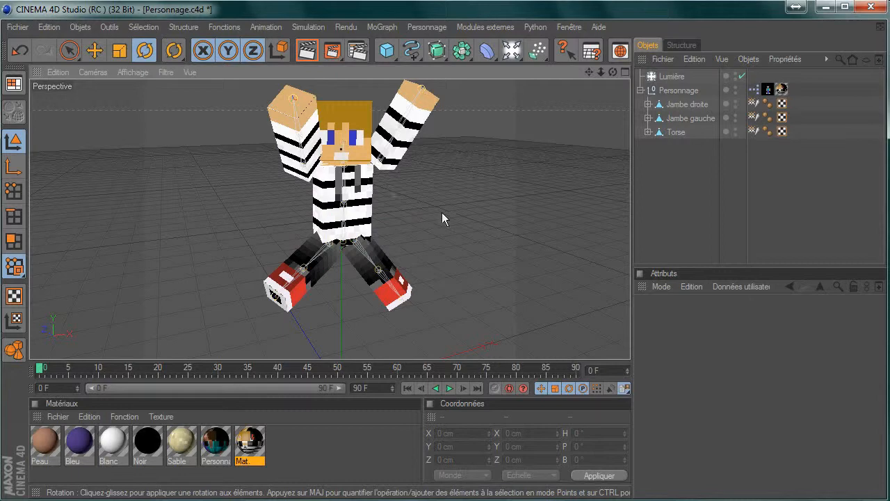
# Render the posed character in the picture viewer from a slightly higher viewpoint, inspect the image and close the viewer.
pyautogui.moveTo(612, 72); pyautogui.dragTo(610, 91)
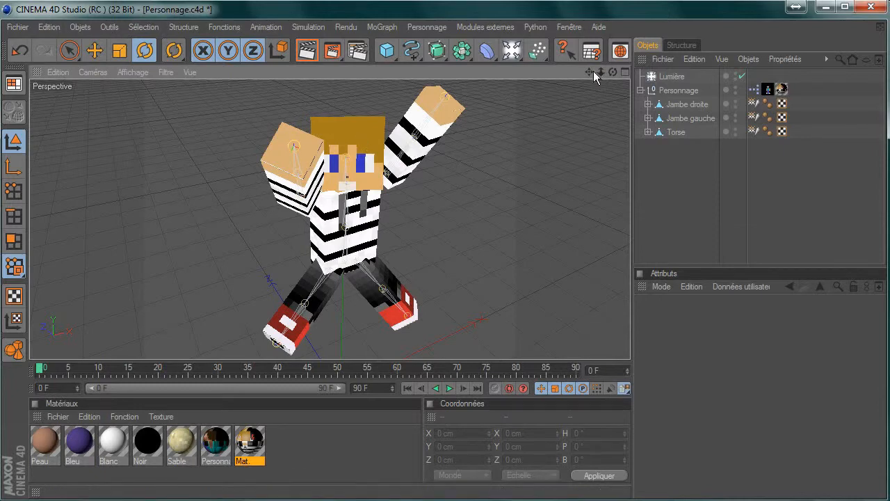
pyautogui.moveTo(588, 72)
pyautogui.mouseDown()
pyautogui.moveTo(549, 78)
pyautogui.moveTo(585, 74)
pyautogui.mouseUp()
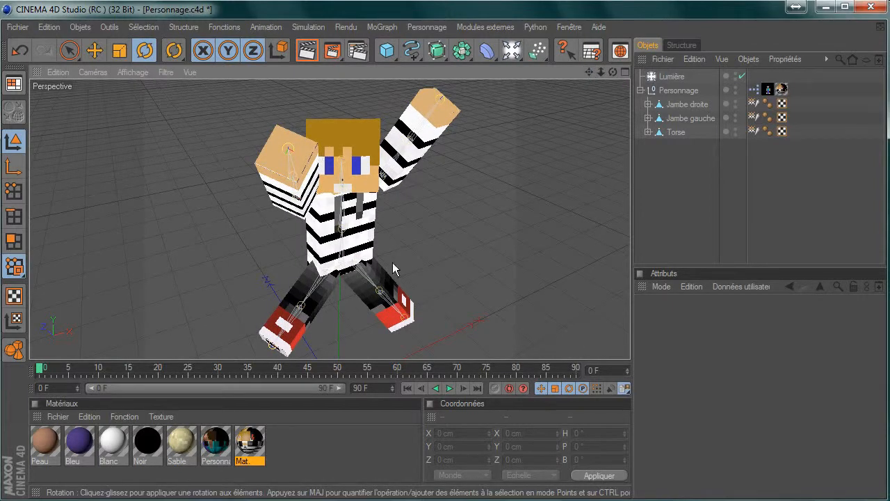
pyautogui.click(334, 51)
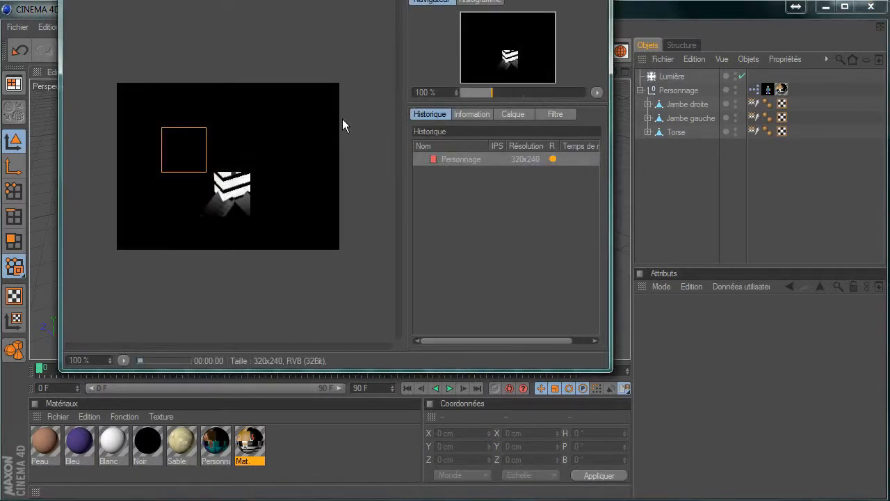
pyautogui.moveTo(371, 0); pyautogui.dragTo(458, 44)
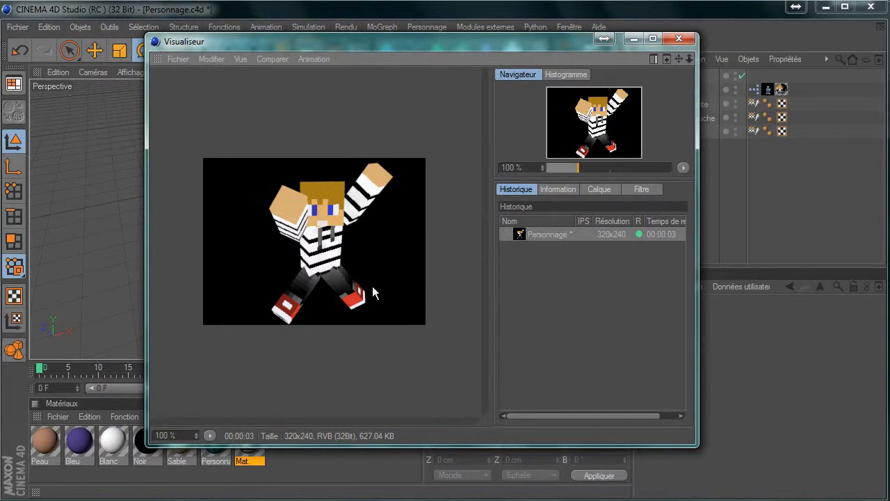
pyautogui.click(679, 40)
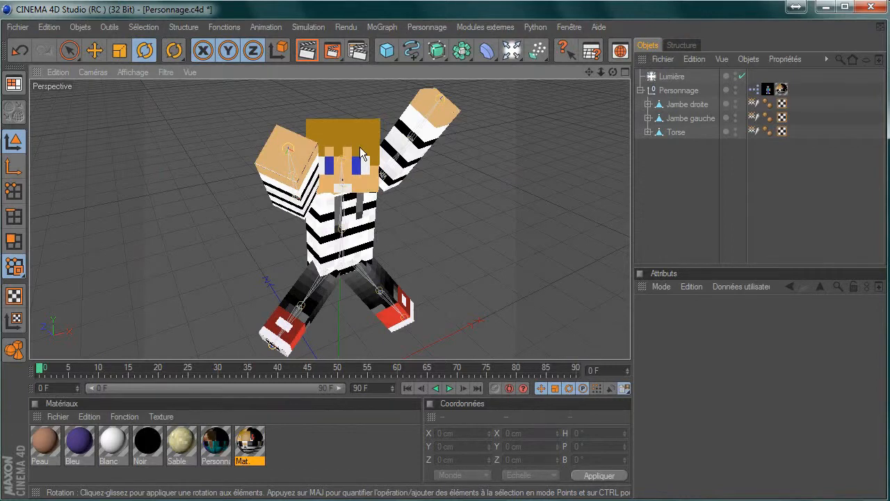
# Try moving the head (Tête) slightly upwards with the Move tool and undo the move.
pyautogui.click(95, 50)
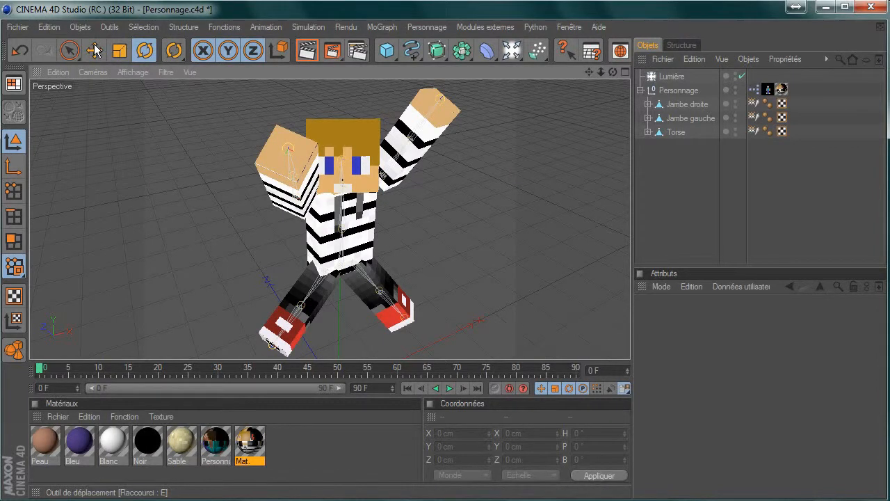
pyautogui.click(366, 146)
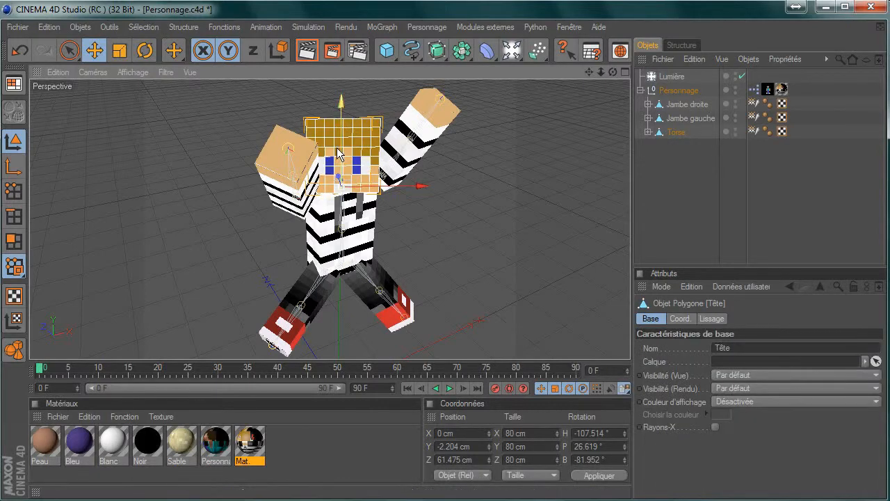
pyautogui.moveTo(339, 177)
pyautogui.mouseDown()
pyautogui.moveTo(335, 105)
pyautogui.moveTo(340, 176)
pyautogui.mouseUp()
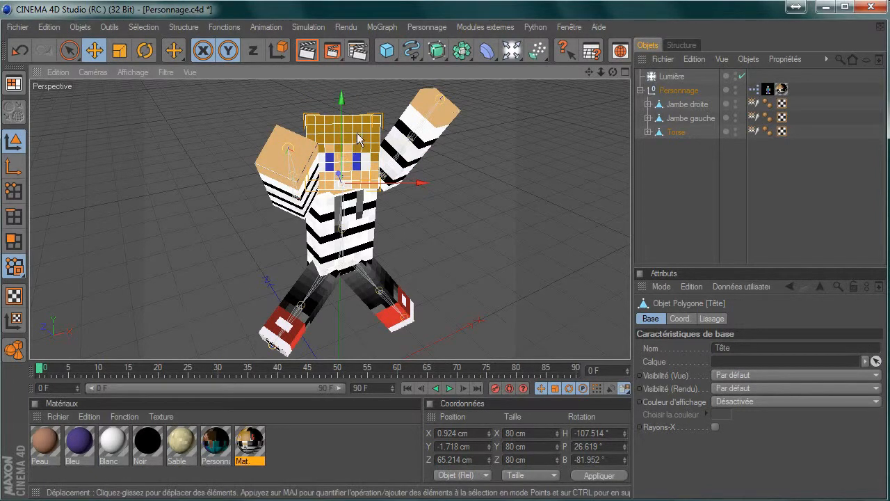
pyautogui.click(20, 50)
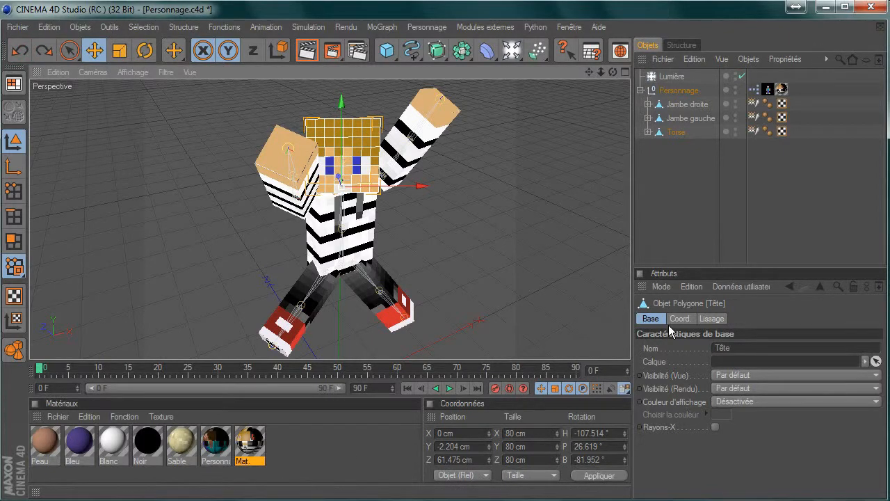
pyautogui.click(744, 361)
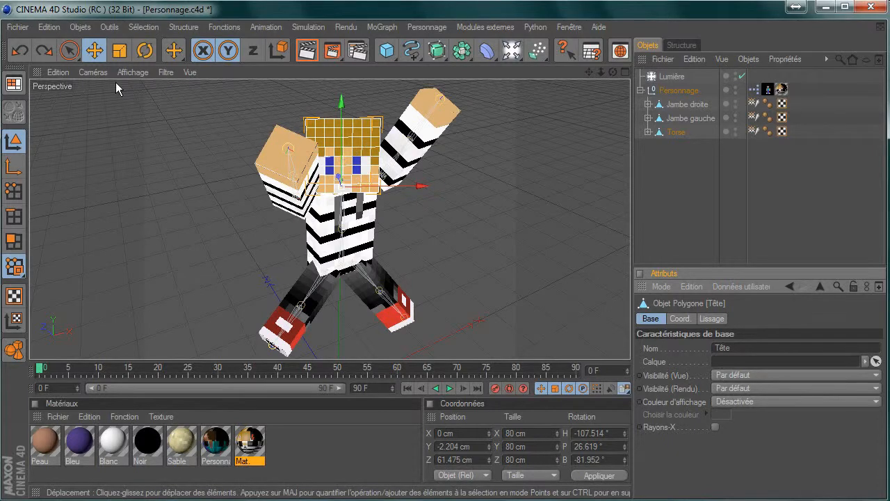
pyautogui.click(144, 50)
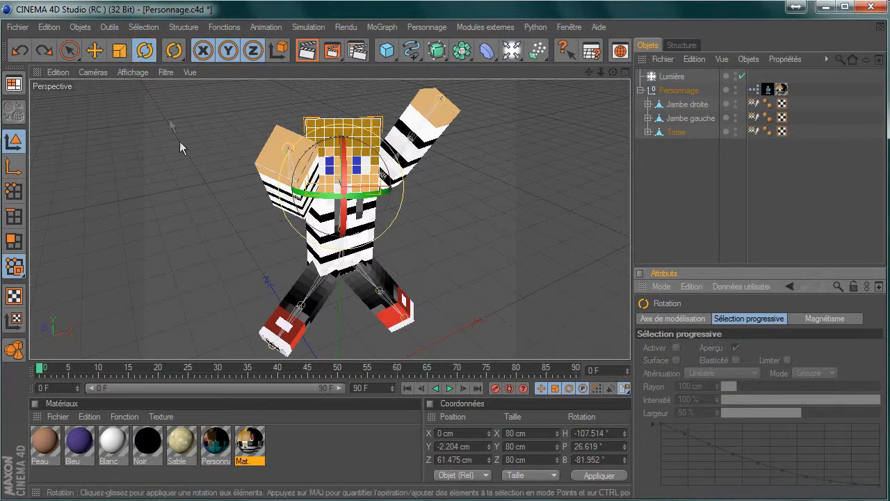
pyautogui.click(58, 74)
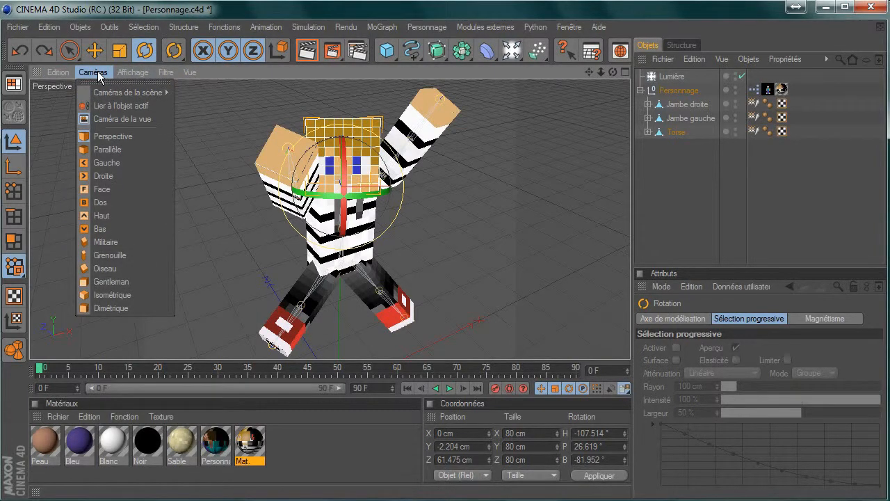
pyautogui.click(198, 281)
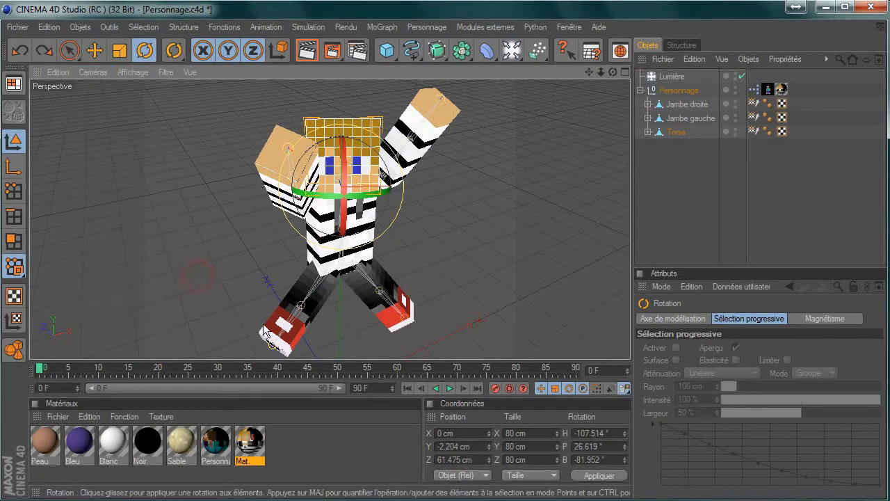
pyautogui.click(485, 275)
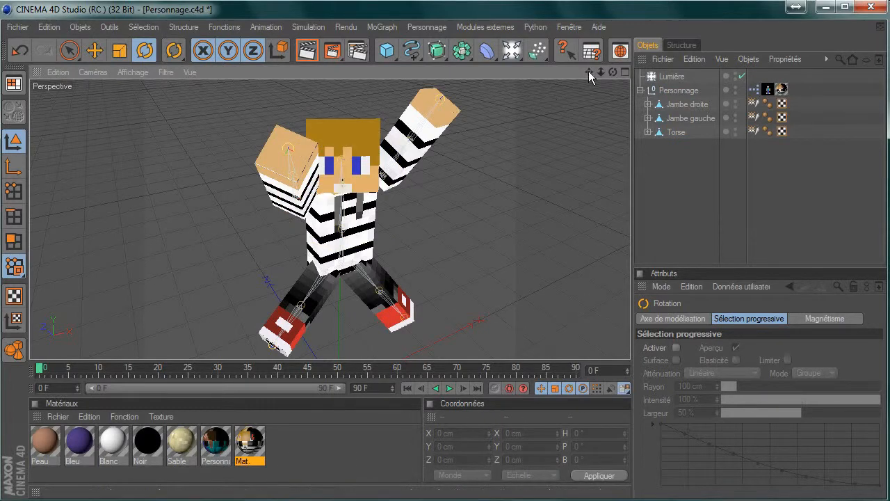
# Render the character again from a slightly turned viewpoint, compare the results in the picture viewer and close it.
pyautogui.moveTo(612, 72); pyautogui.dragTo(661, 83)
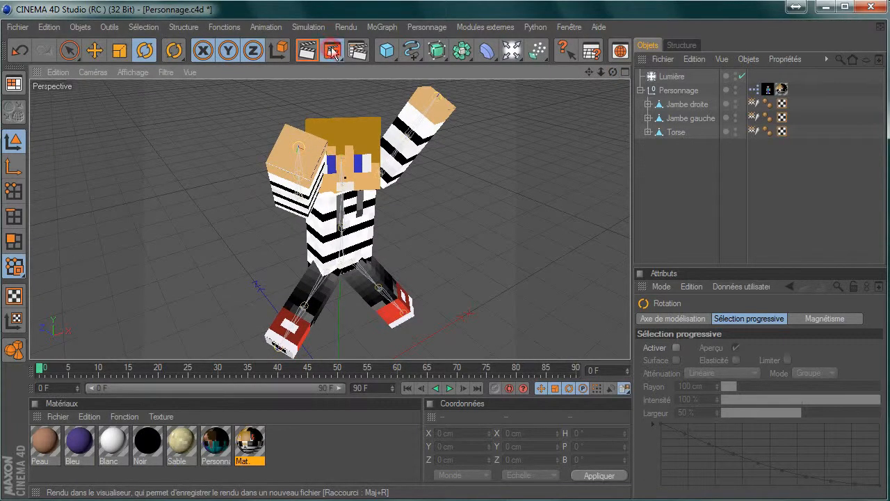
pyautogui.hotkey('shift', 'r')
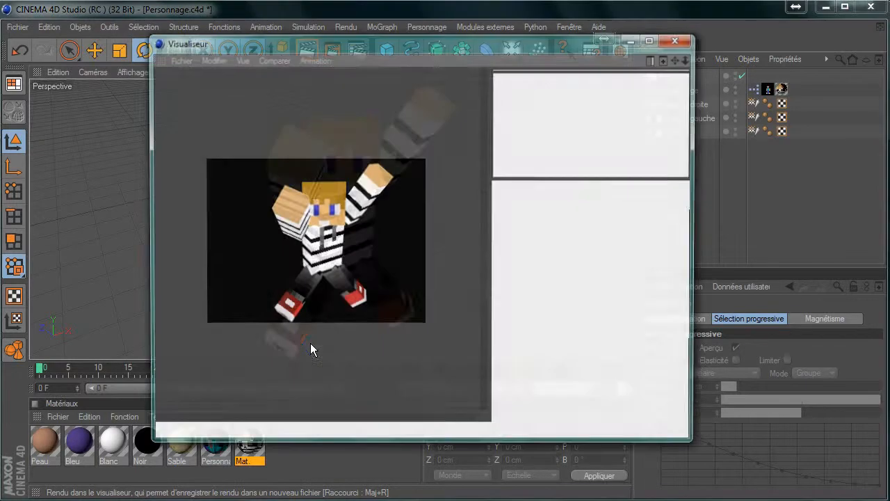
pyautogui.moveTo(450, 42); pyautogui.dragTo(516, 41)
pyautogui.hotkey('shift', 'r')
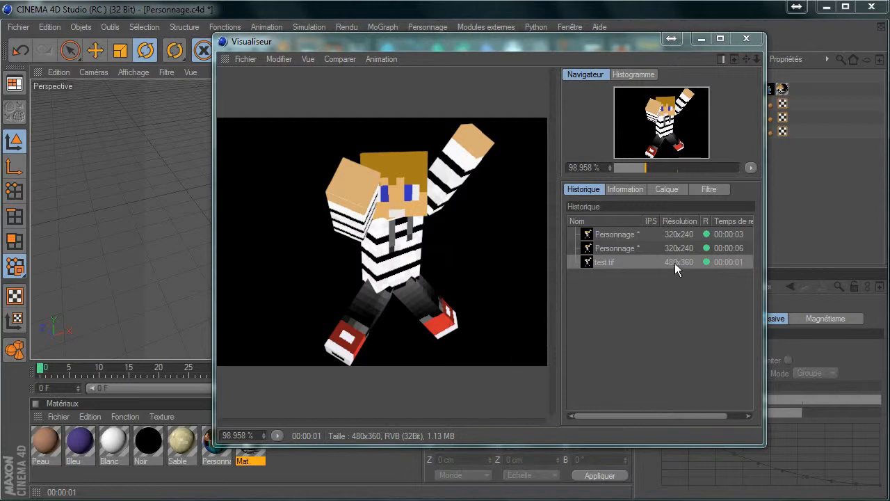
pyautogui.click(745, 37)
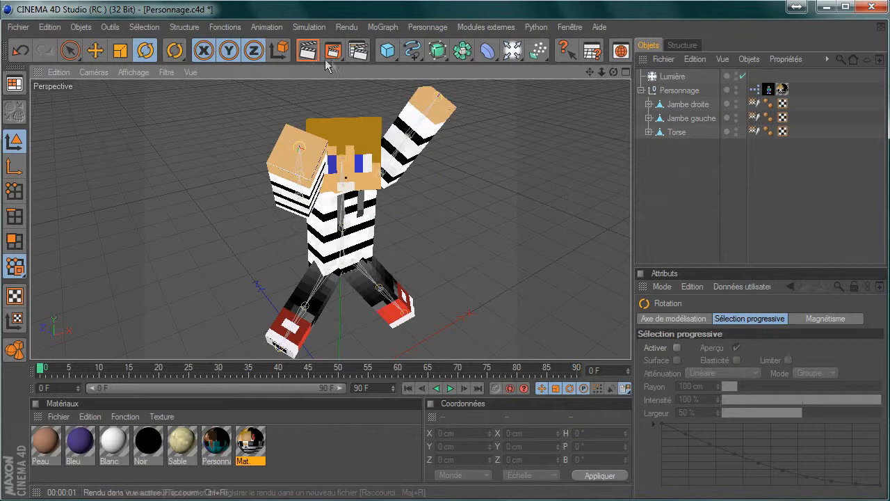
# Set the render output size to the 1920 x 1200 screen preset in the render settings.
pyautogui.click(347, 28)
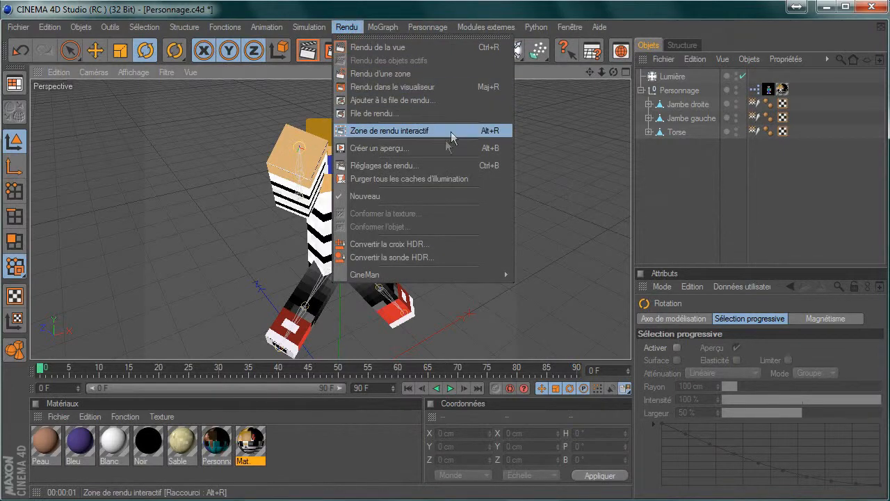
pyautogui.click(414, 166)
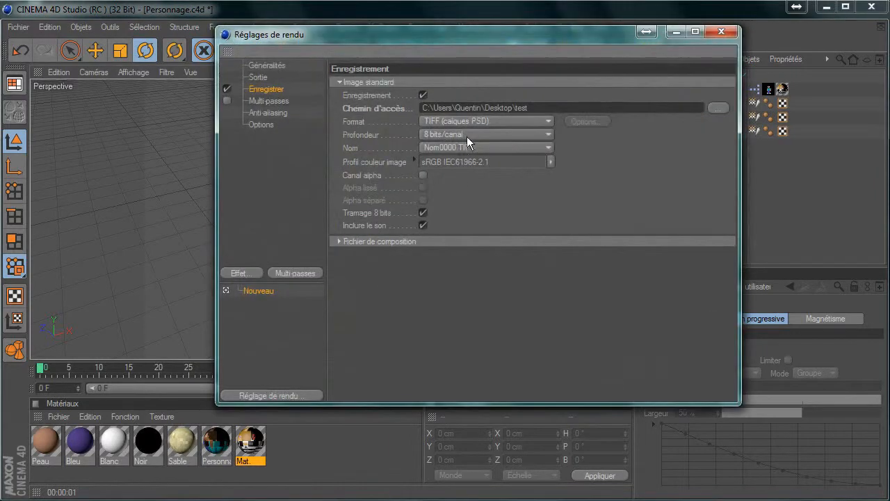
pyautogui.click(262, 78)
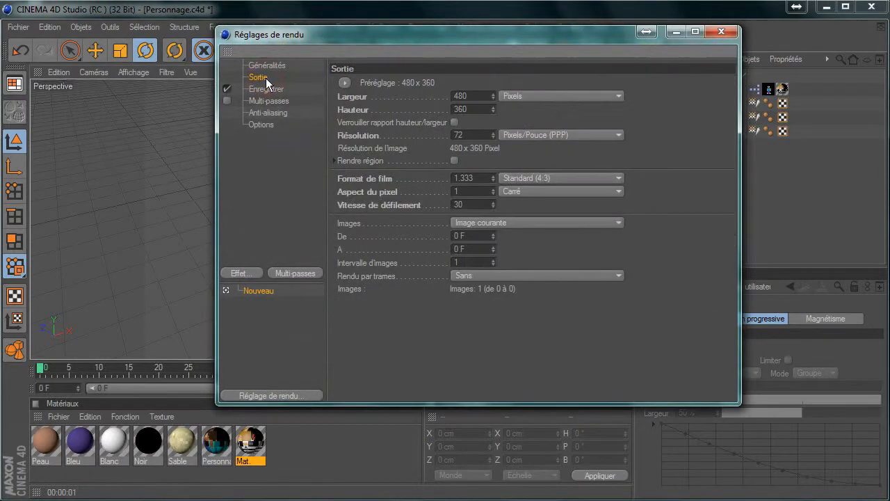
pyautogui.click(345, 82)
pyautogui.moveTo(416, 97)
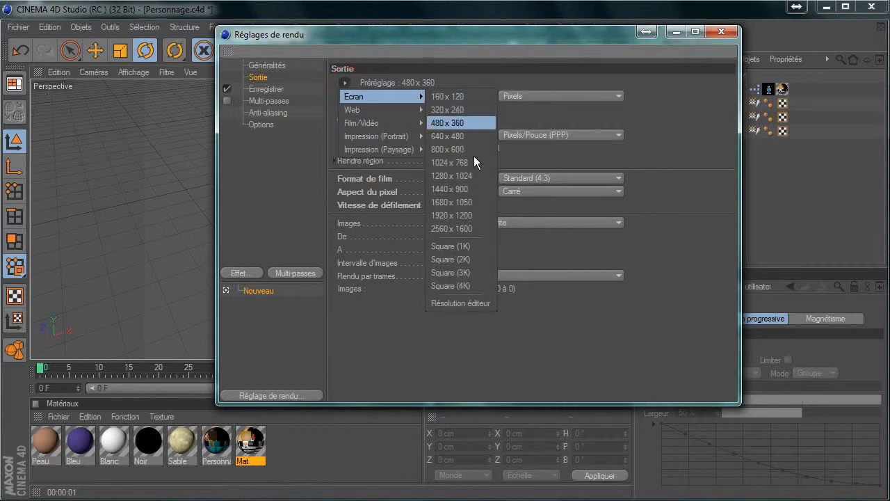
pyautogui.click(475, 217)
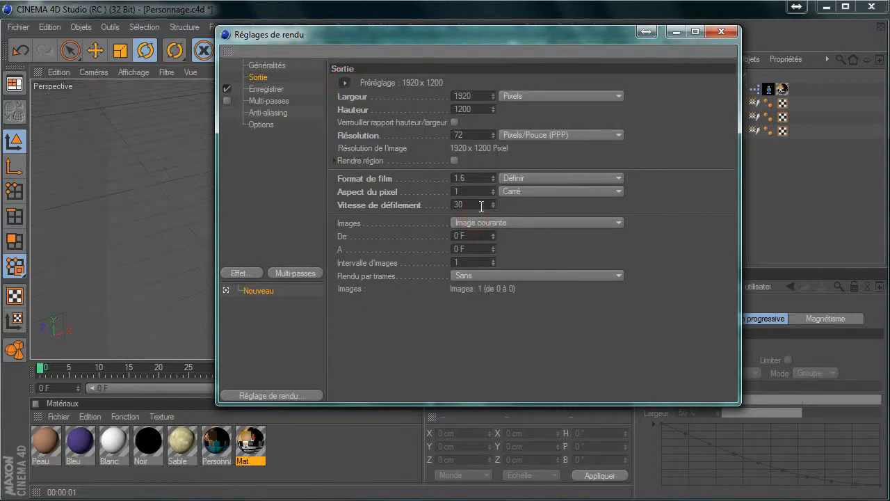
# Set the render to save as a PNG image named test on the desktop.
pyautogui.click(265, 90)
pyautogui.click(521, 122)
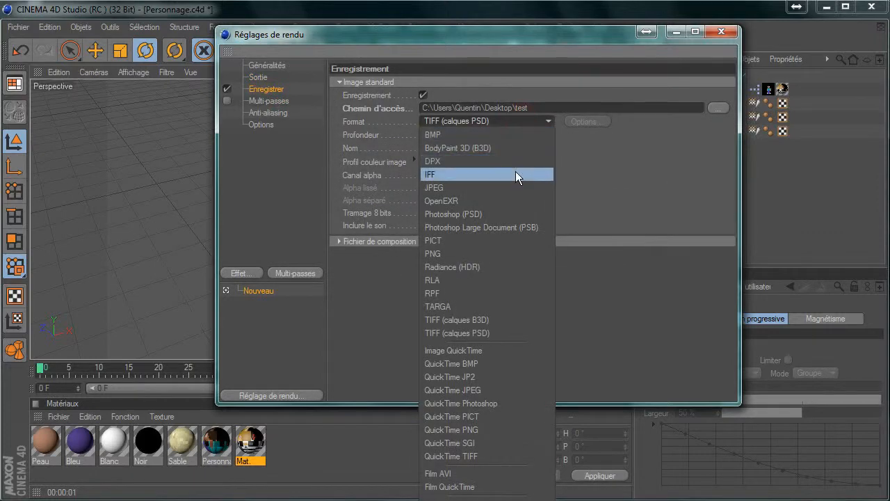
pyautogui.click(492, 253)
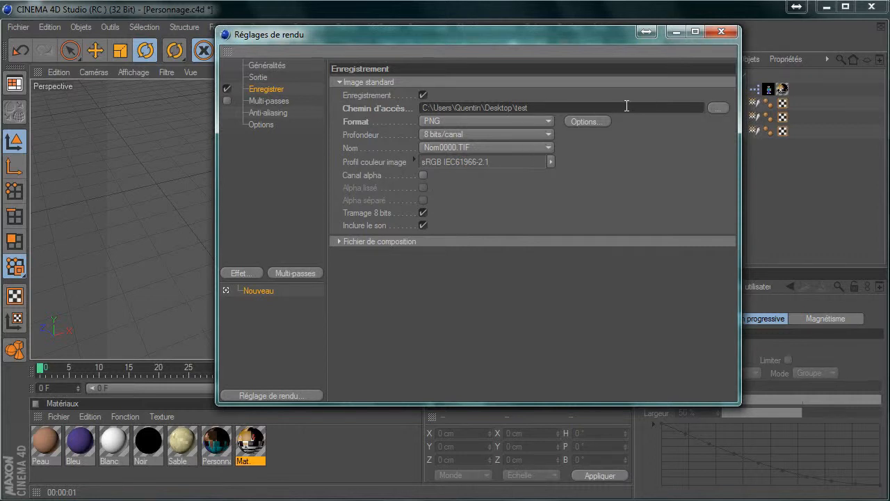
pyautogui.click(590, 108)
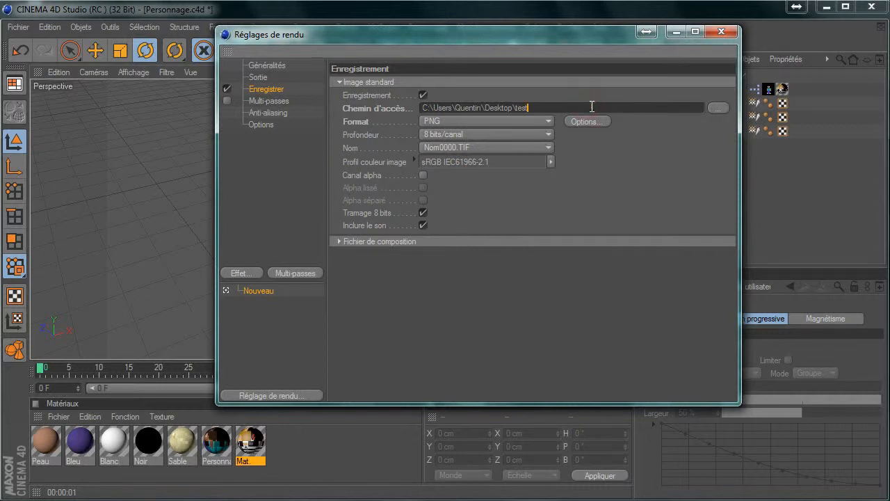
pyautogui.click(714, 108)
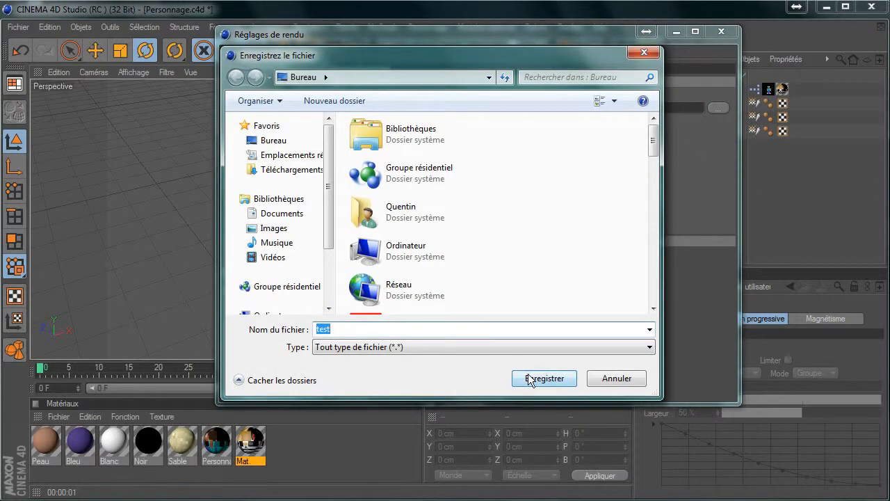
pyautogui.click(542, 381)
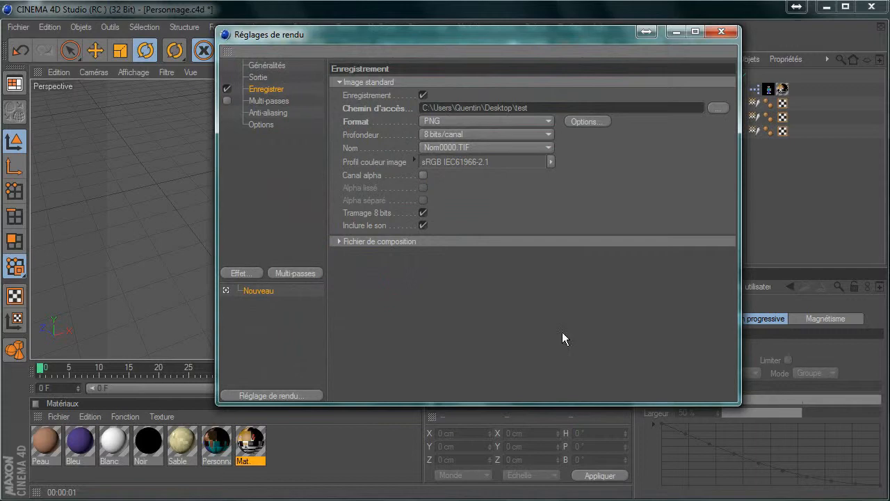
pyautogui.click(492, 134)
pyautogui.click(486, 137)
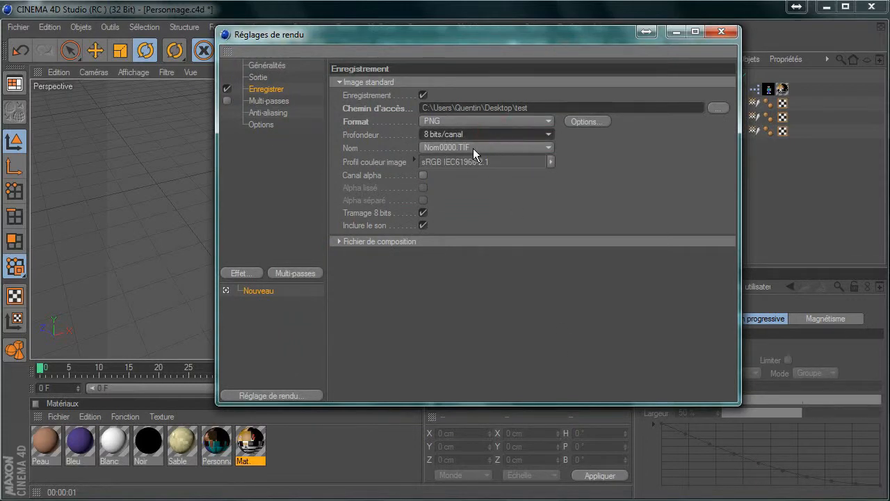
pyautogui.click(473, 149)
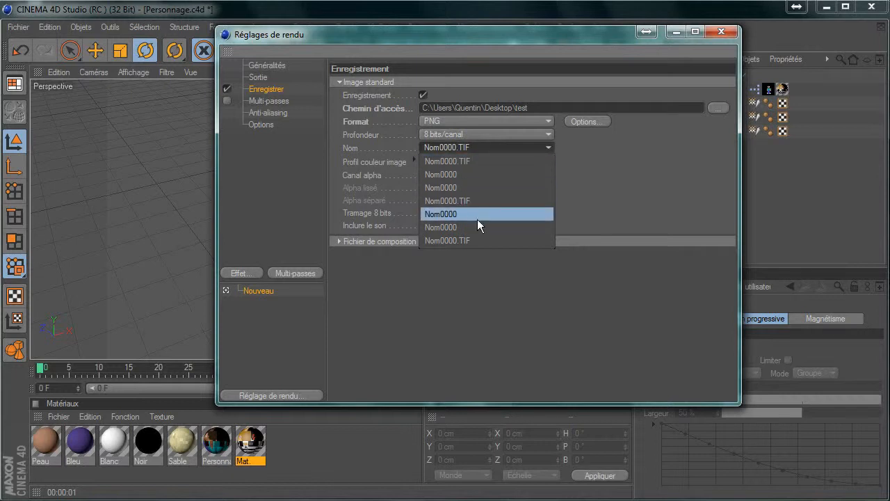
pyautogui.click(500, 134)
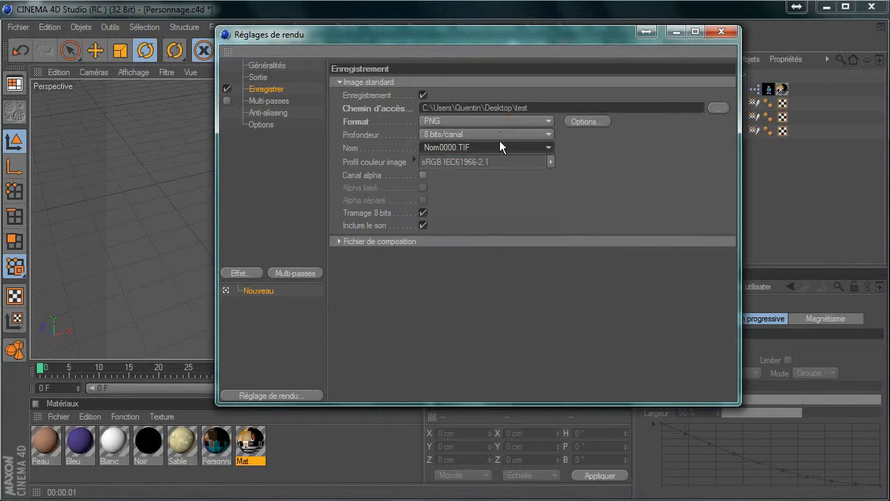
pyautogui.click(646, 168)
# Set the render's anti-aliasing to Au mieux.
pyautogui.click(273, 112)
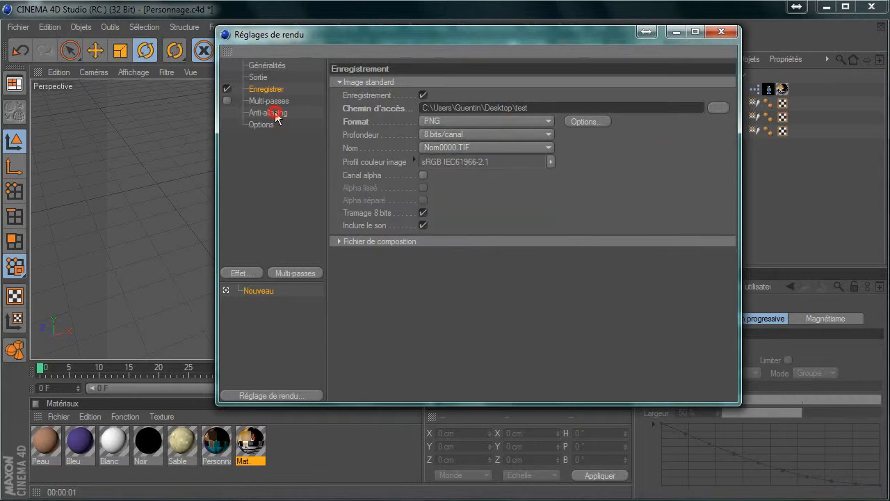
pyautogui.click(515, 81)
pyautogui.click(515, 123)
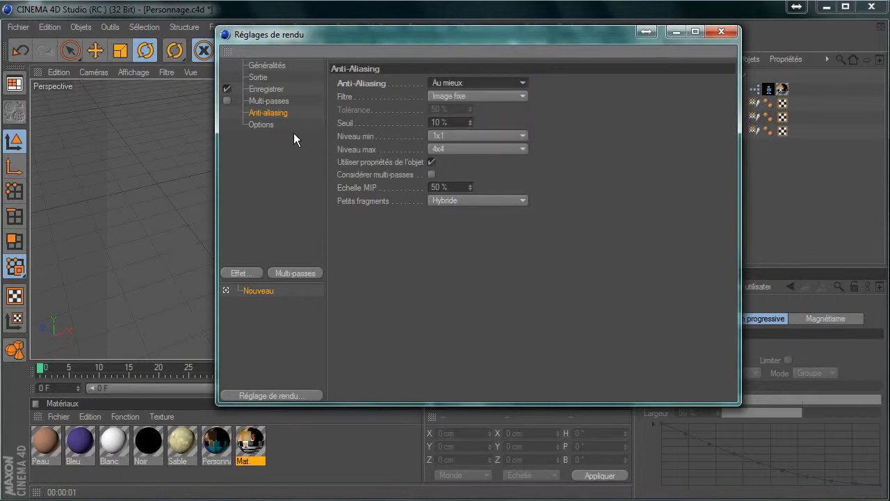
# Set the anti-aliasing minimum level to 8x8 and the maximum level to 16x16, then close the render settings.
pyautogui.click(268, 126)
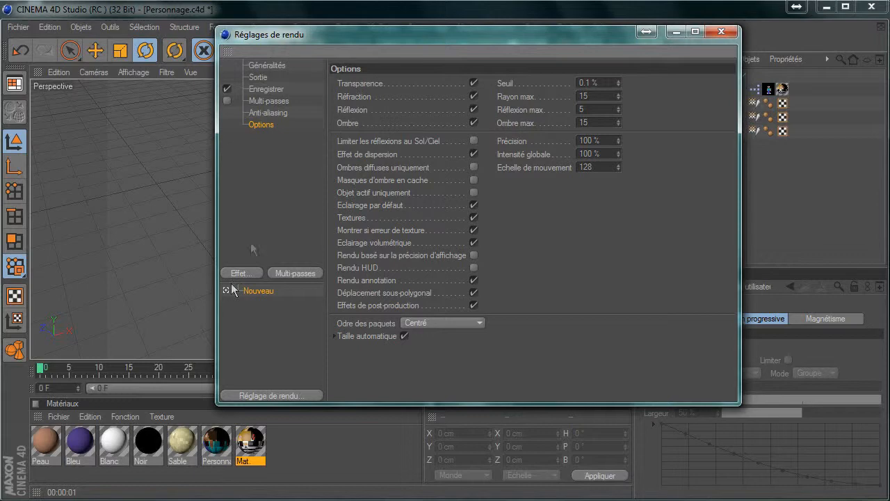
pyautogui.click(275, 113)
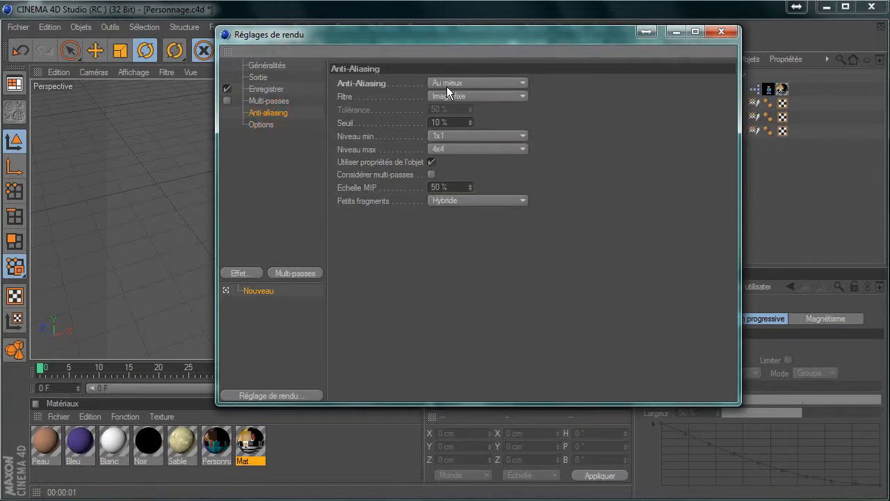
pyautogui.click(477, 137)
pyautogui.click(485, 186)
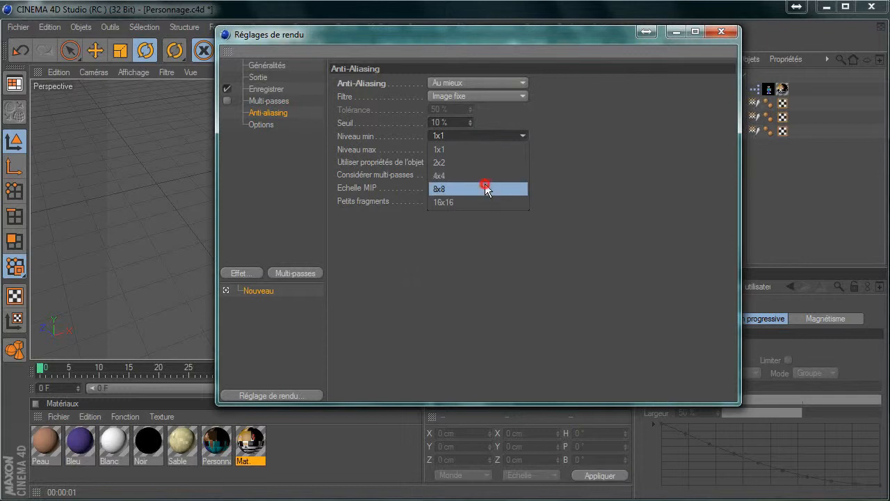
pyautogui.click(492, 146)
pyautogui.click(492, 220)
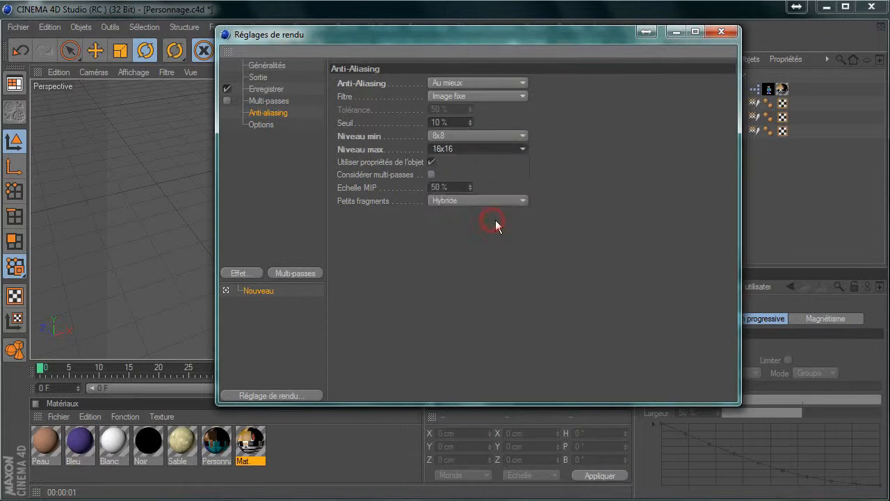
pyautogui.click(719, 32)
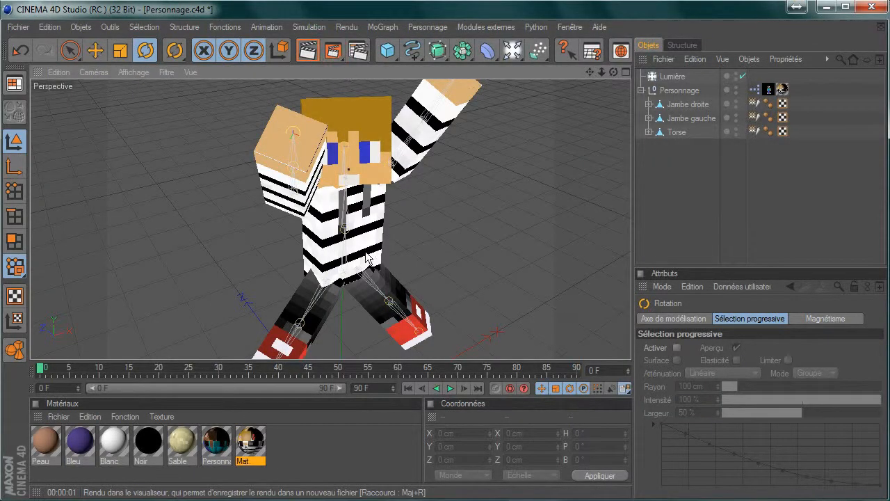
# Render the posed character to the picture viewer with the new output settings and close the viewer when finished.
pyautogui.hotkey('shift', 'r')
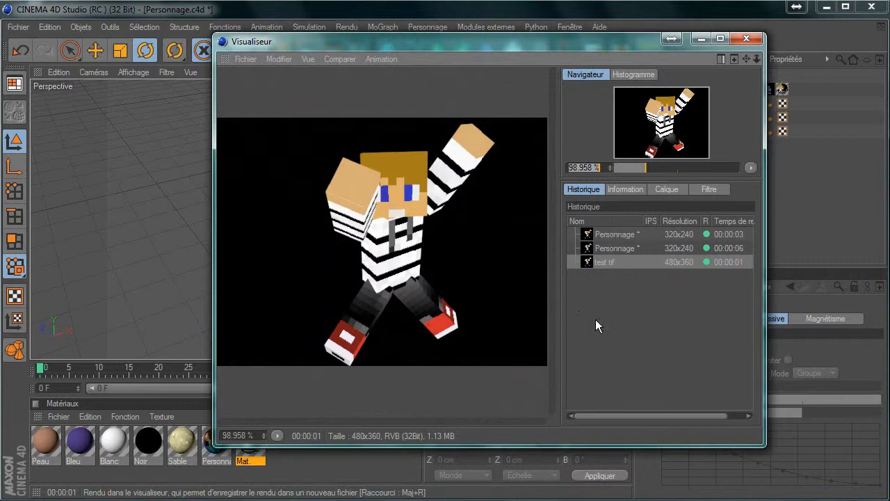
pyautogui.hotkey('shift', 'r')
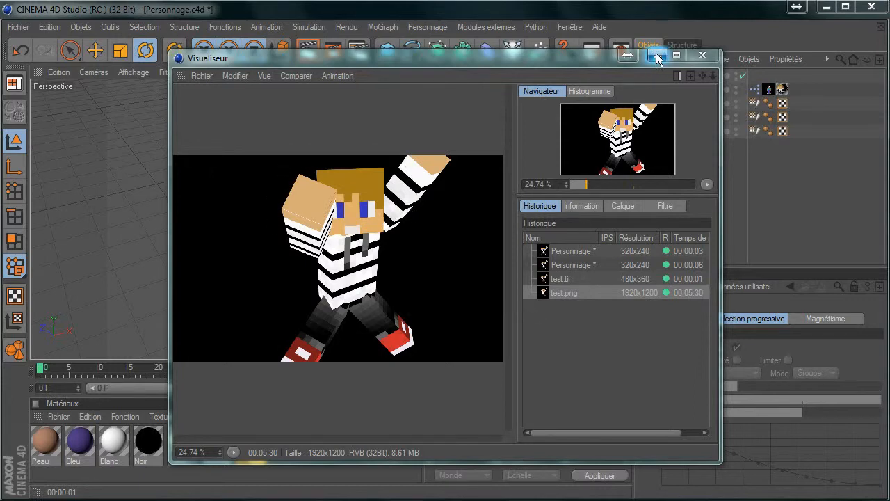
pyautogui.click(703, 57)
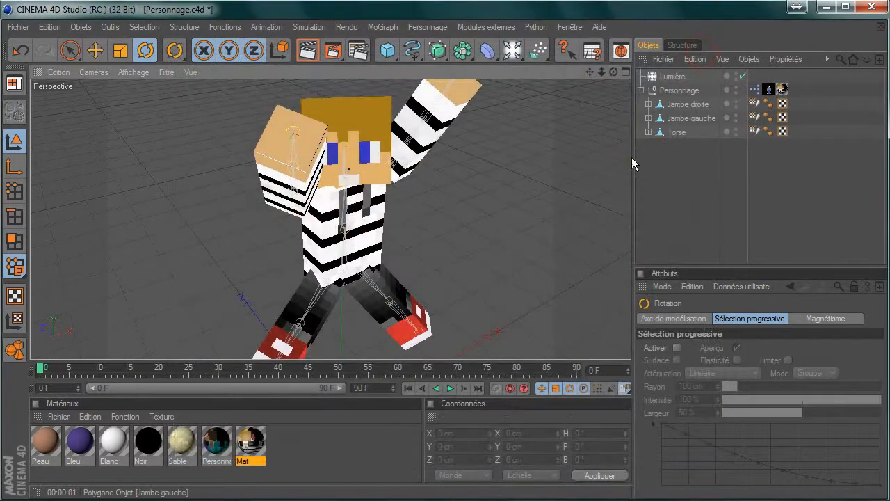
# Quit the program, saving the changes to Personnage.c4d.
pyautogui.click(872, 7)
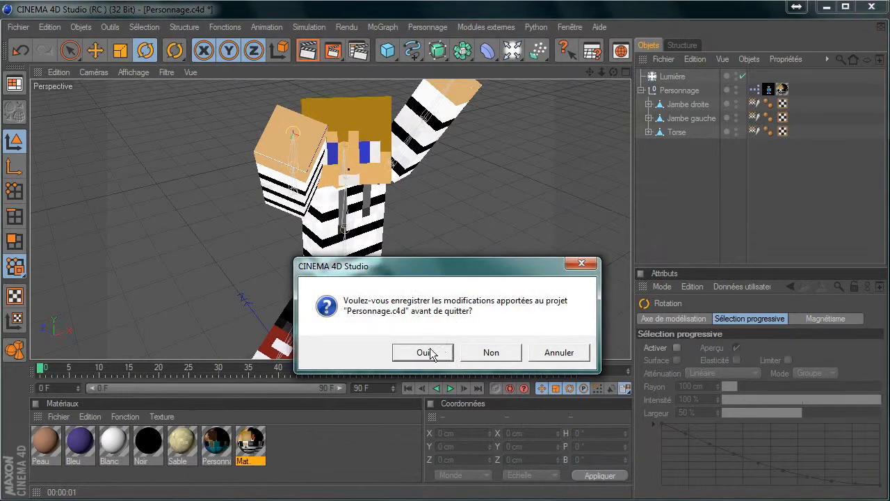
pyautogui.click(424, 353)
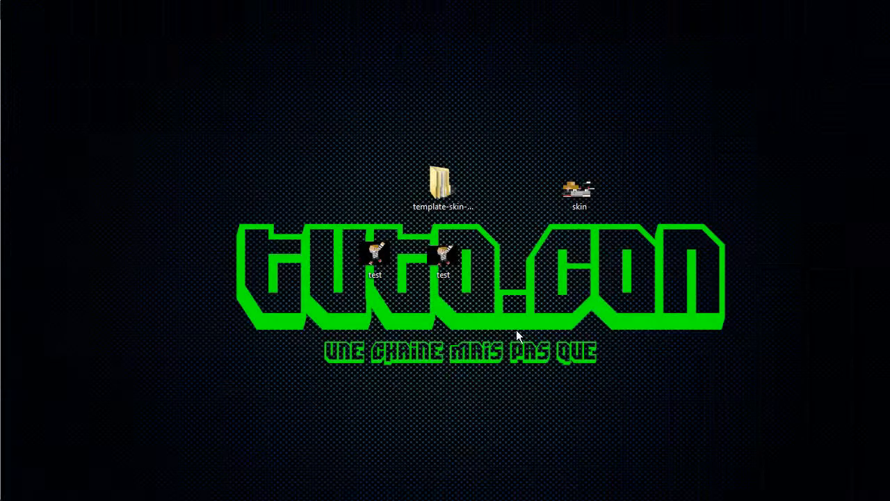
# Separate the two test images on the desktop, placing the 1920x1200 render directly above the template-skin folder.
pyautogui.moveTo(376, 257); pyautogui.dragTo(322, 142)
pyautogui.moveTo(439, 260); pyautogui.dragTo(304, 153)
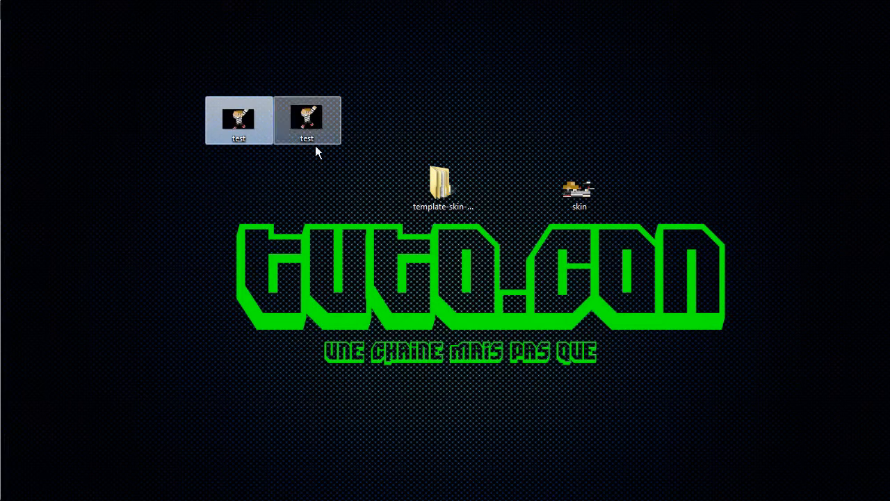
pyautogui.moveTo(294, 99); pyautogui.dragTo(182, 80)
pyautogui.moveTo(255, 129); pyautogui.dragTo(424, 137)
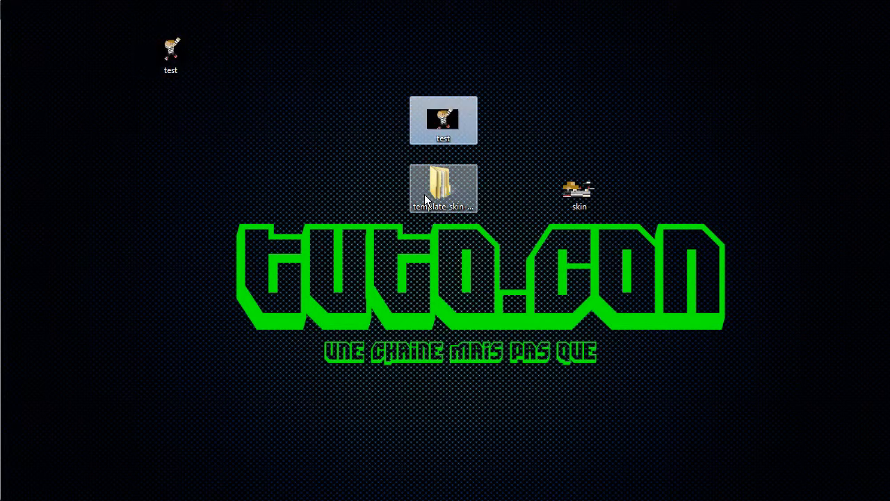
pyautogui.click(866, 2)
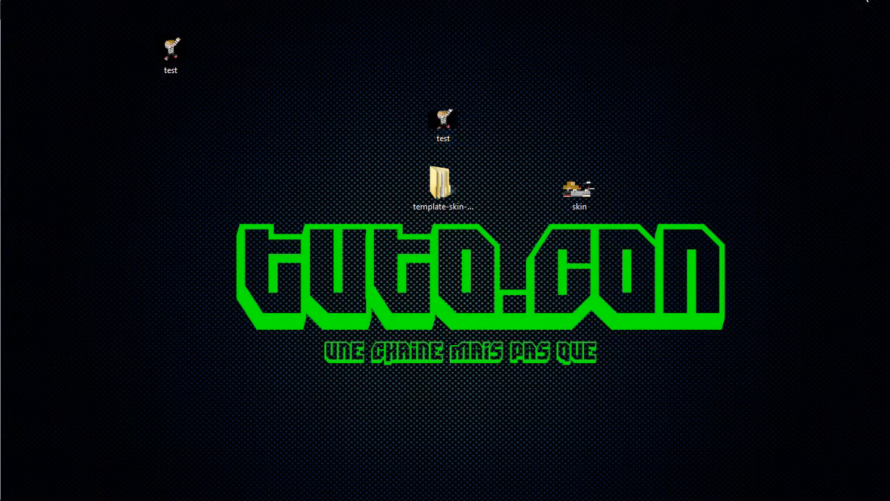
# Open the test image above the template-skin folder in the photo viewer, widen the window to inspect the render, and close it.
pyautogui.click(443, 134)
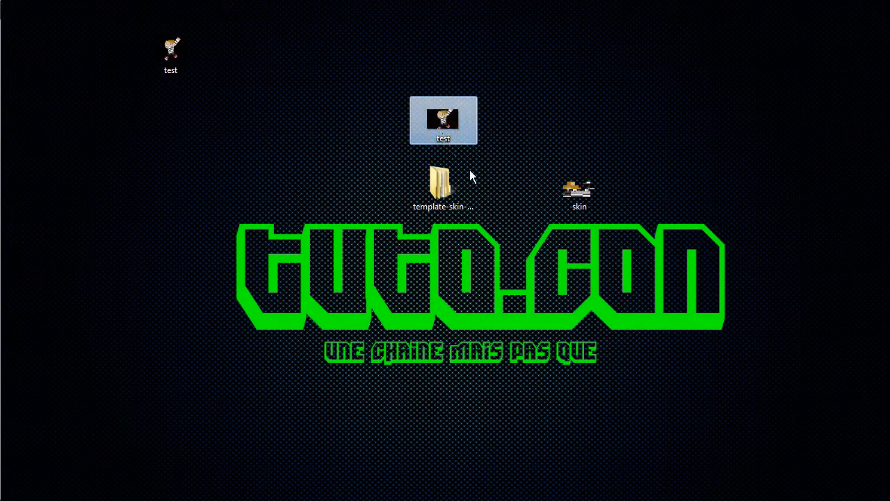
pyautogui.press('Return')
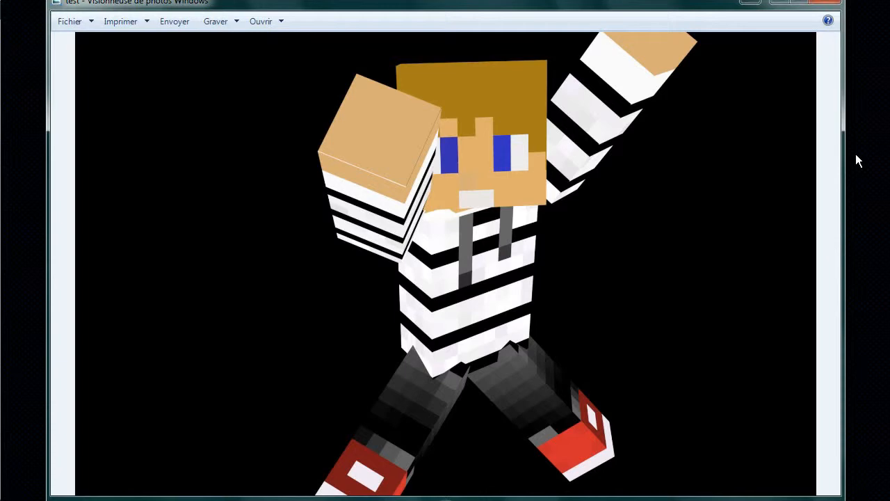
pyautogui.moveTo(842, 161); pyautogui.dragTo(889, 161)
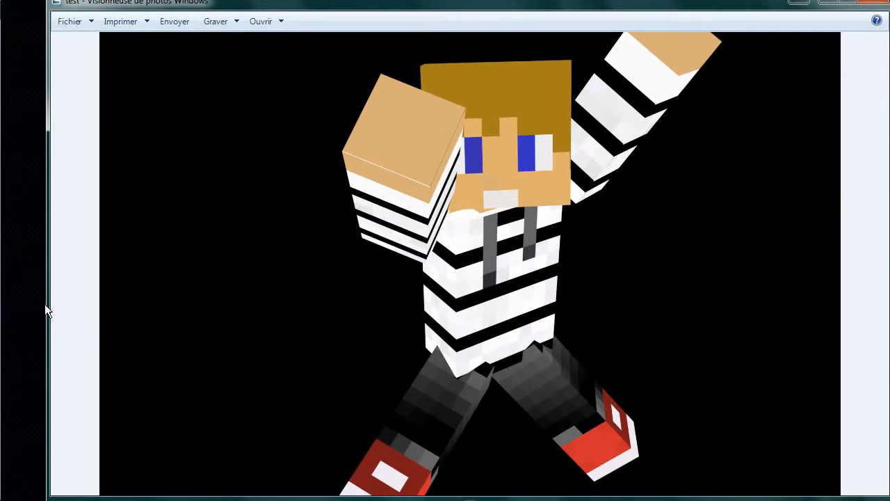
pyautogui.moveTo(49, 302); pyautogui.dragTo(0, 302)
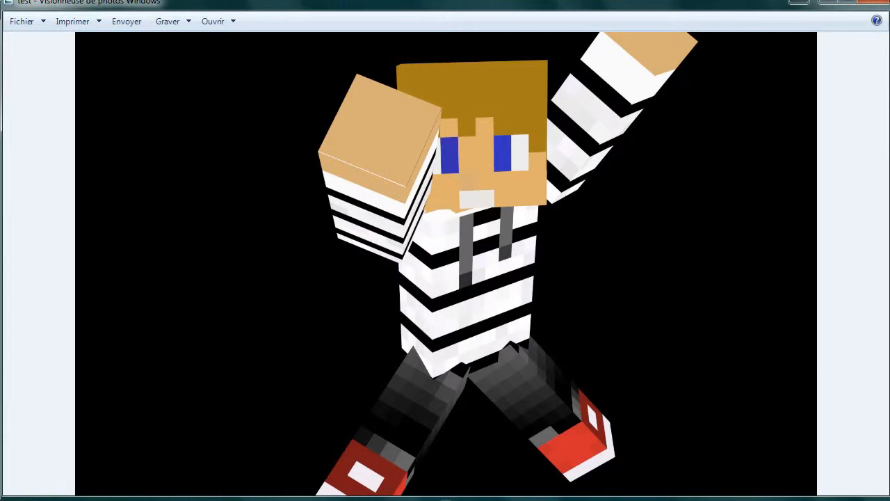
pyautogui.moveTo(338, 500); pyautogui.dragTo(337, 500)
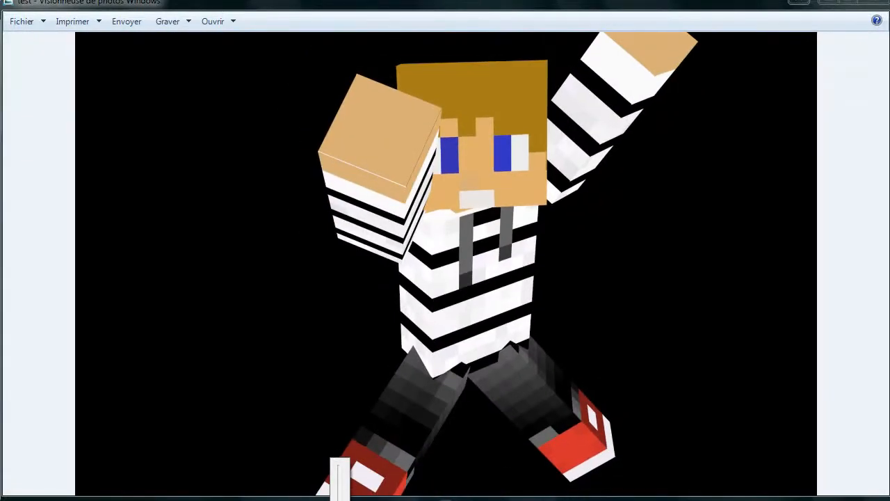
pyautogui.click(635, 291)
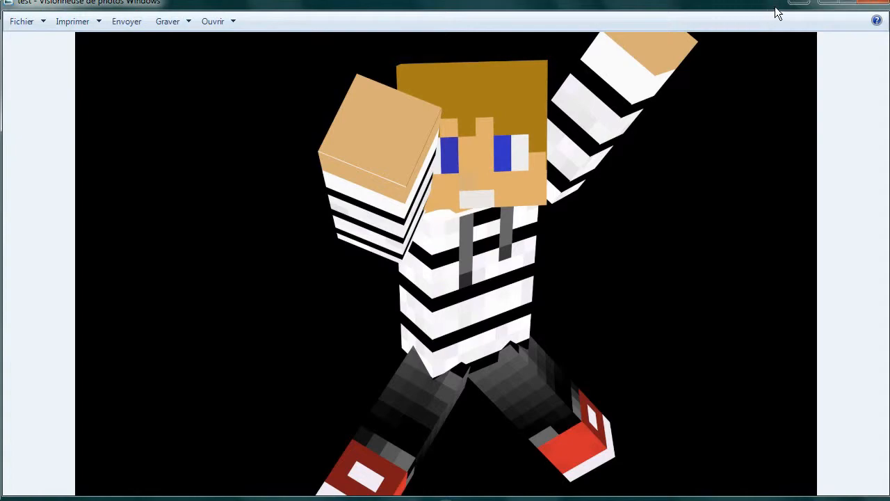
pyautogui.click(861, 6)
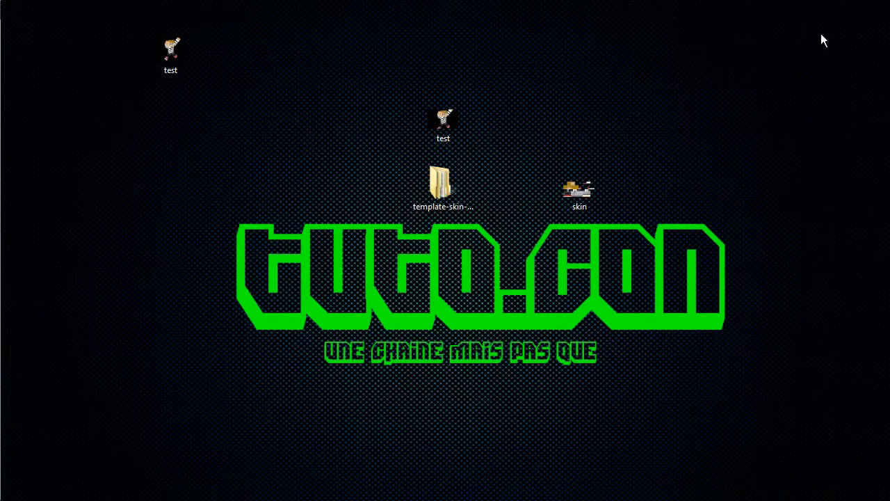
# Move the other test image beside the one above the template-skin folder on the desktop.
pyautogui.moveTo(191, 62); pyautogui.dragTo(394, 130)
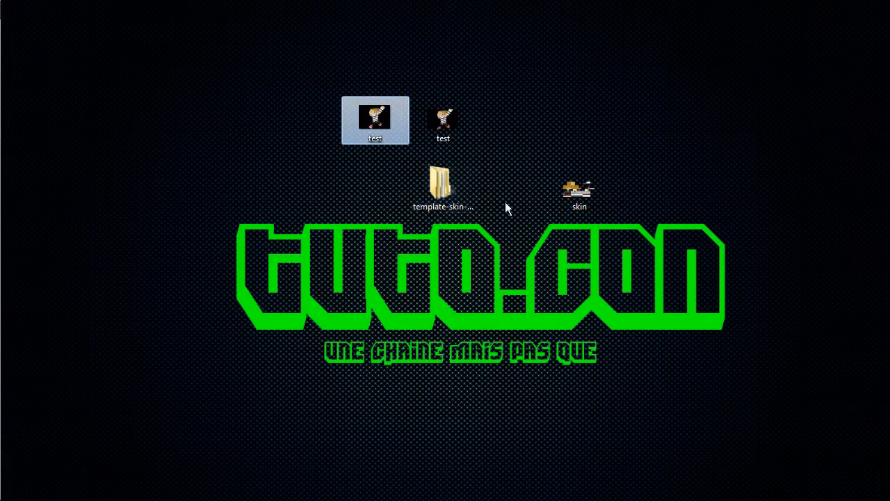